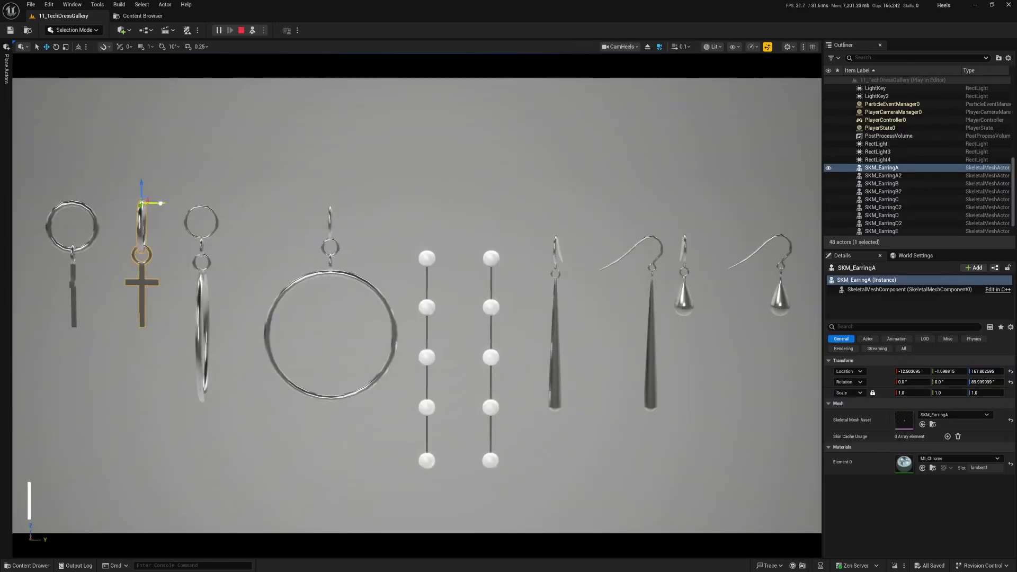
# Shift several of the hanging earrings sideways in the gallery level to check their dangling physics
pyautogui.moveTo(170, 206)
pyautogui.mouseDown()
pyautogui.moveTo(180, 207)
pyautogui.moveTo(122, 208)
pyautogui.moveTo(180, 208)
pyautogui.moveTo(156, 208)
pyautogui.mouseUp()
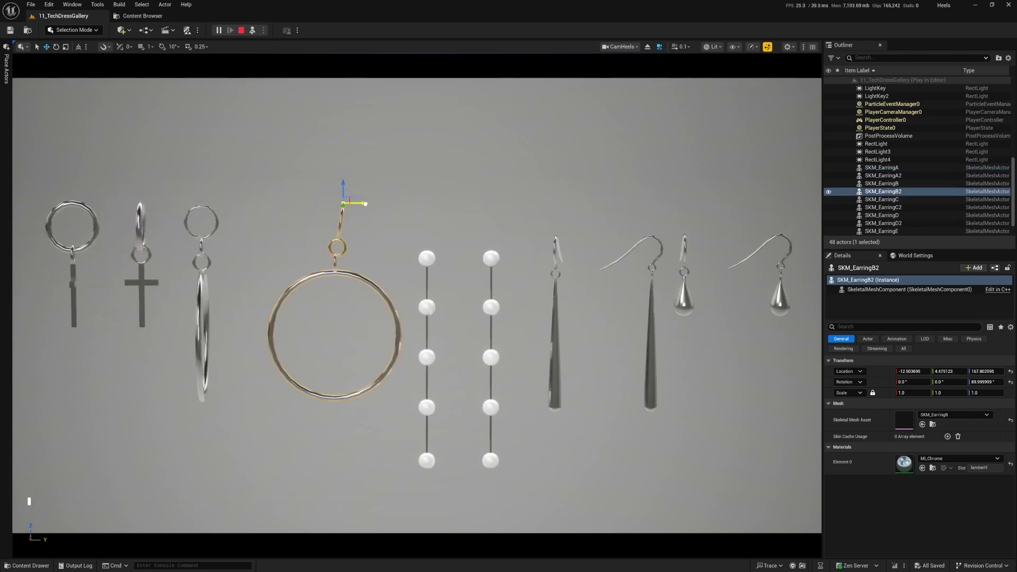
pyautogui.moveTo(366, 203); pyautogui.dragTo(347, 219)
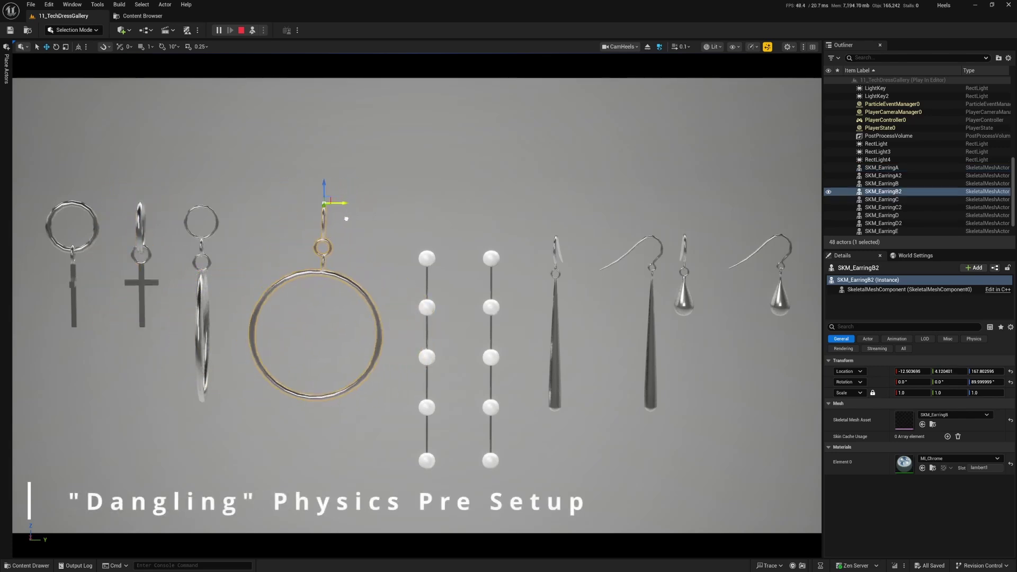
pyautogui.moveTo(510, 204)
pyautogui.mouseDown()
pyautogui.moveTo(521, 209)
pyautogui.moveTo(488, 214)
pyautogui.moveTo(535, 222)
pyautogui.moveTo(501, 220)
pyautogui.moveTo(514, 221)
pyautogui.mouseUp()
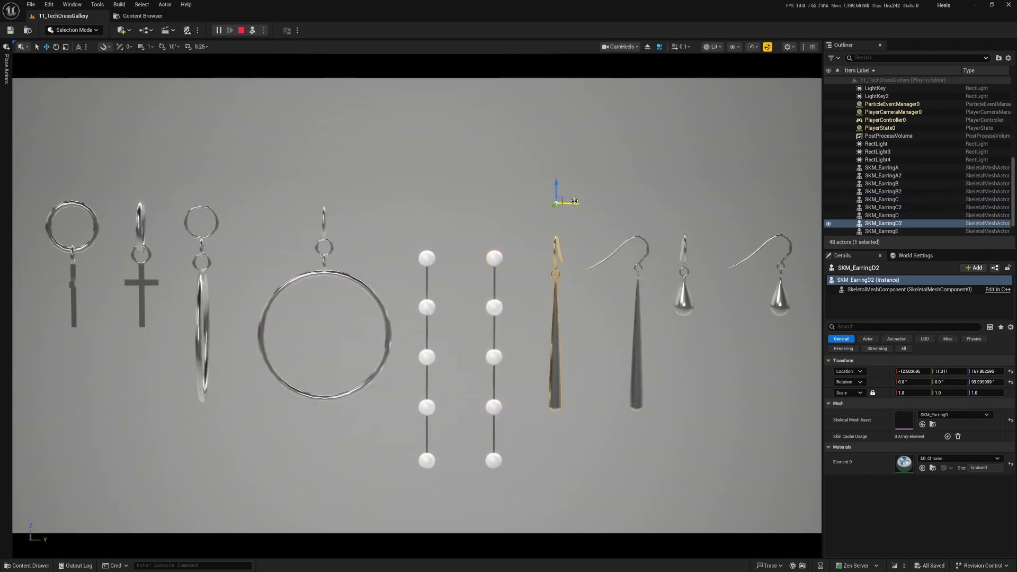
pyautogui.moveTo(573, 206)
pyautogui.mouseDown()
pyautogui.moveTo(624, 209)
pyautogui.moveTo(527, 215)
pyautogui.moveTo(576, 216)
pyautogui.mouseUp()
pyautogui.click(684, 299)
pyautogui.moveTo(702, 222)
pyautogui.mouseDown()
pyautogui.moveTo(808, 224)
pyautogui.moveTo(715, 222)
pyautogui.mouseUp()
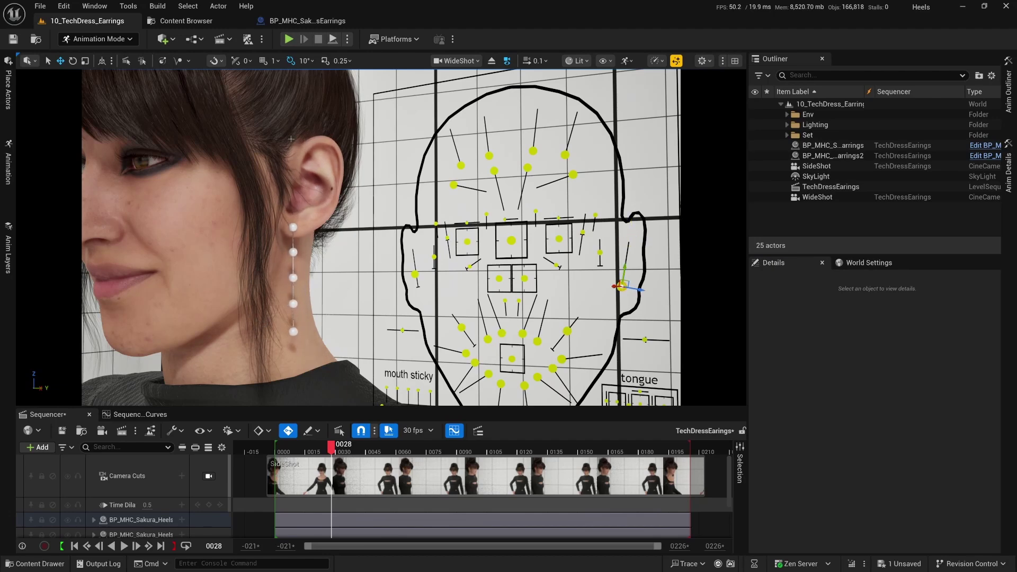
# Open the project's plugin list and search it for "physics"
pyautogui.click(62, 7)
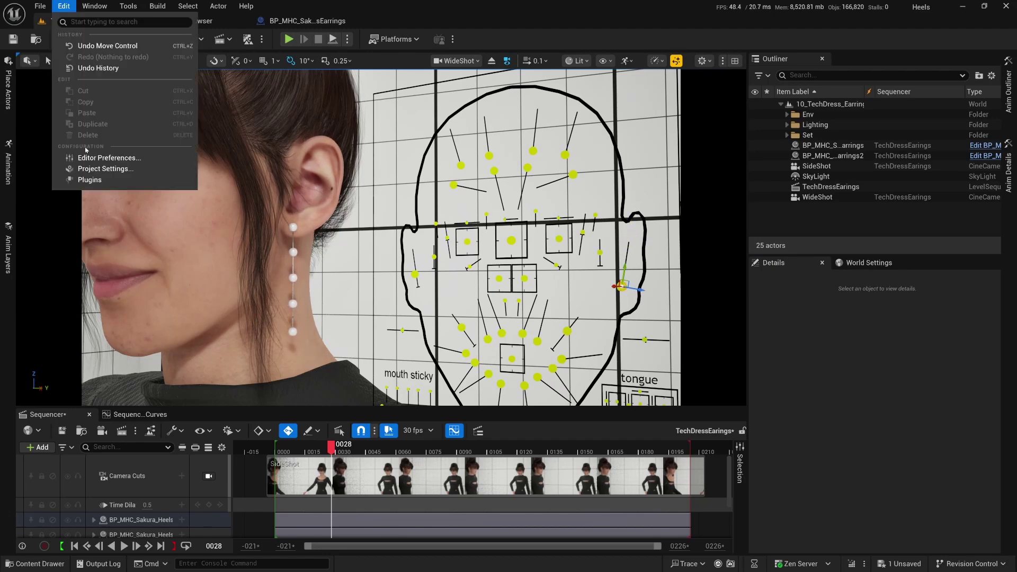
pyautogui.click(103, 183)
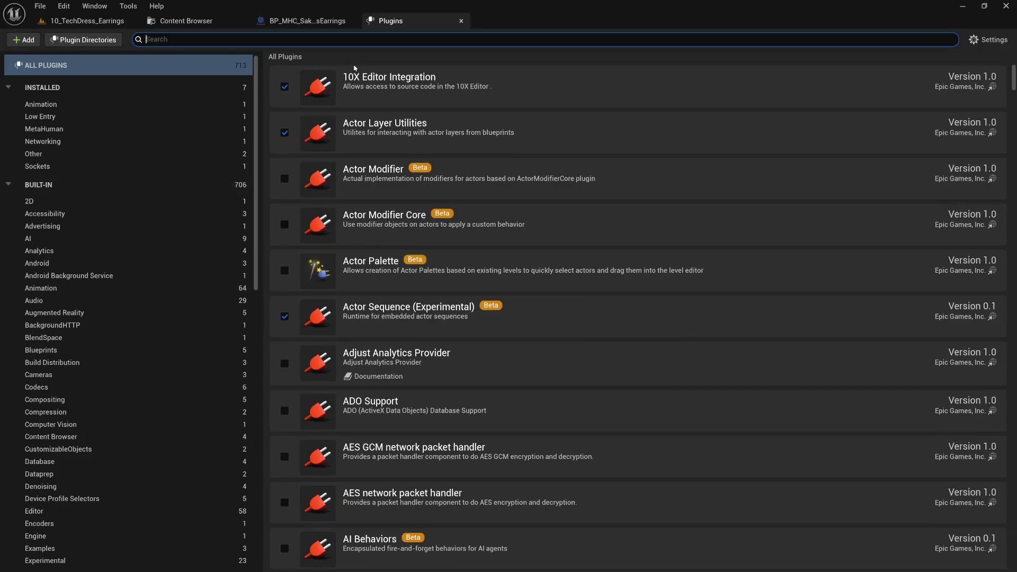
pyautogui.write('physics')
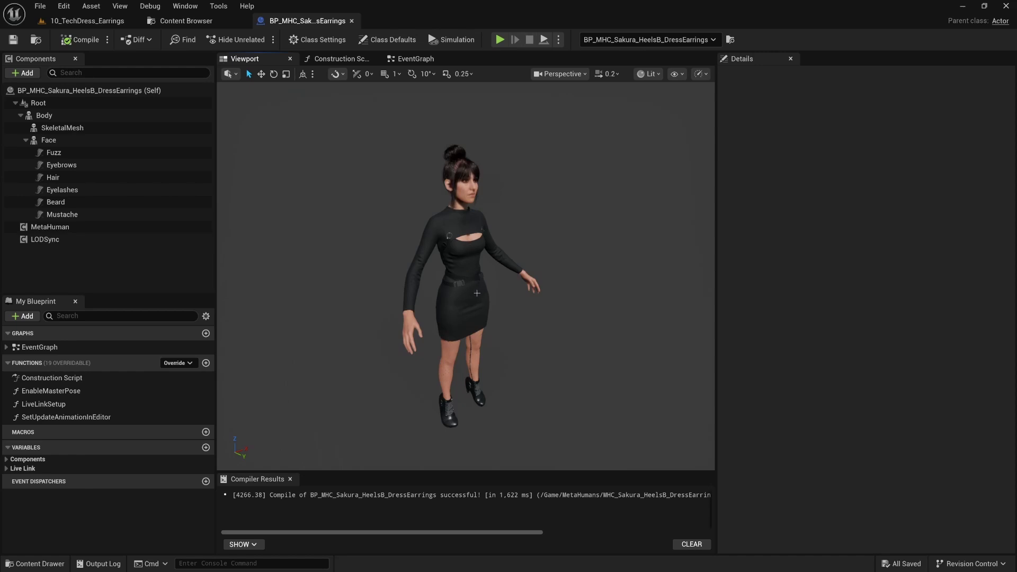
# Add a Skeletal Mesh component under Face in the MetaHuman blueprint and name it Earring_L
pyautogui.moveTo(473, 260); pyautogui.dragTo(498, 294, button='right')
pyautogui.keyDown('alt'); pyautogui.moveTo(498, 294); pyautogui.dragTo(307, 294); pyautogui.keyUp('alt')
pyautogui.moveTo(609, 265); pyautogui.dragTo(461, 265)
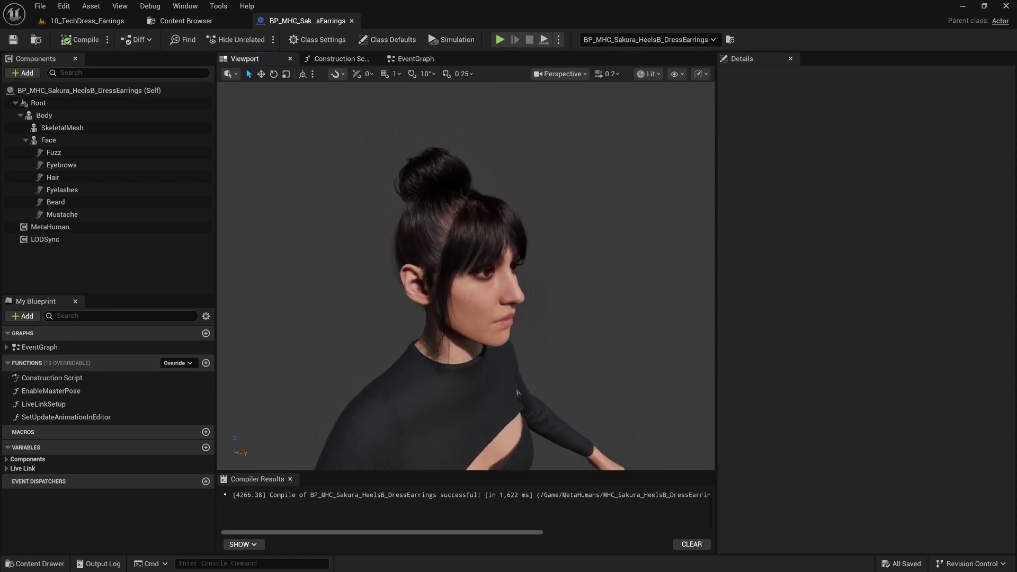
pyautogui.click(49, 141)
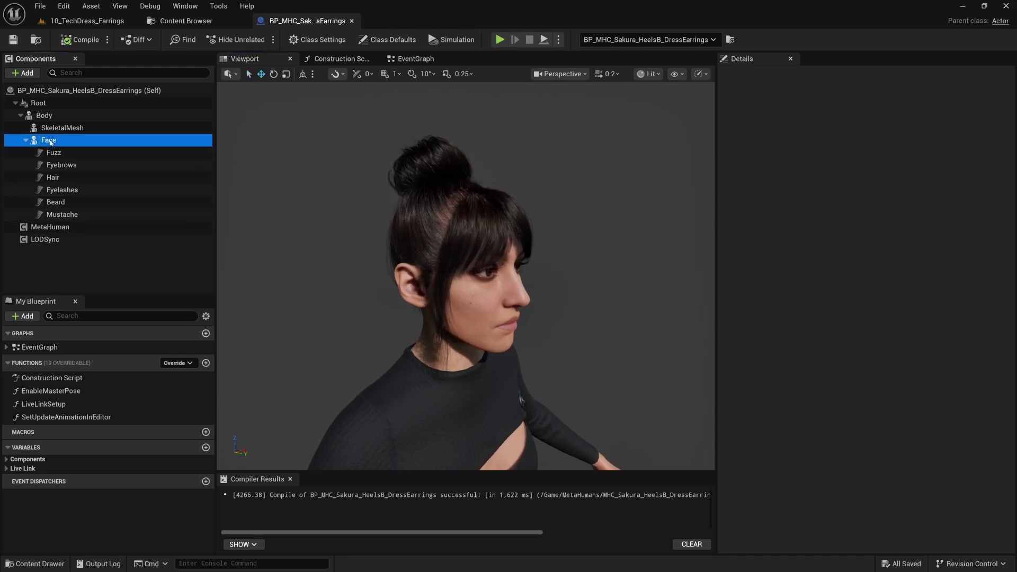
pyautogui.click(27, 73)
pyautogui.write('skel')
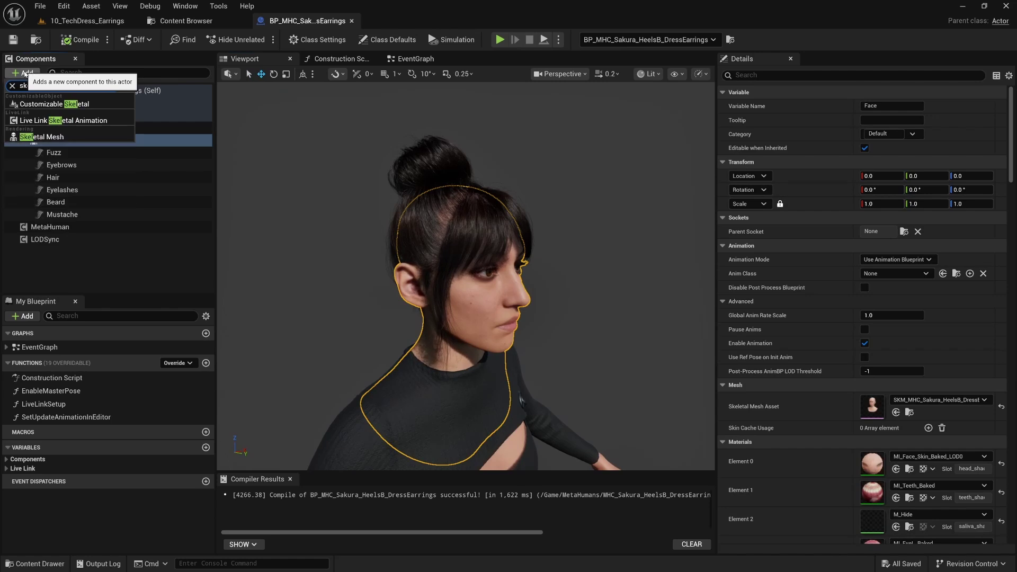
pyautogui.click(49, 142)
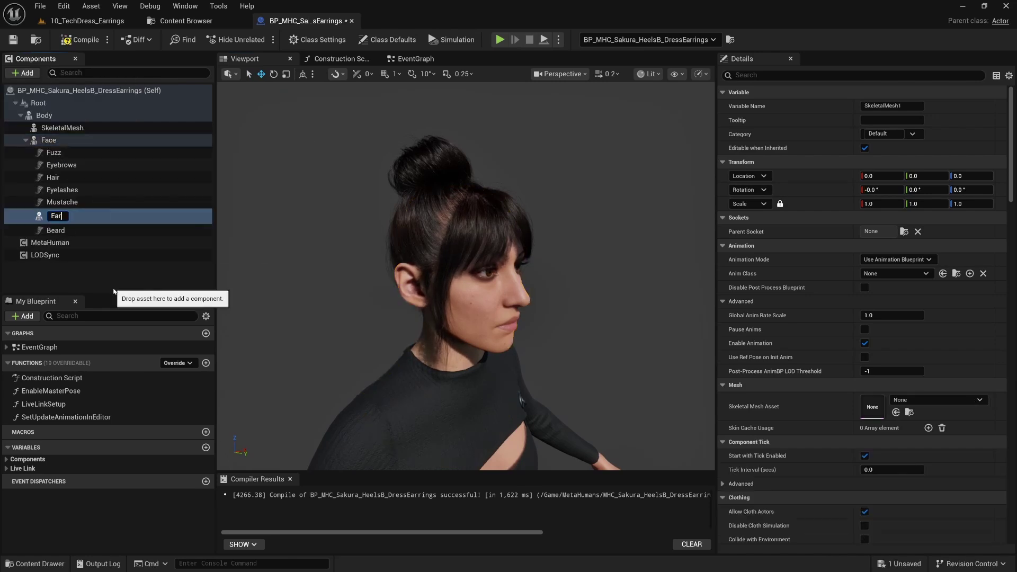
pyautogui.press('Return')
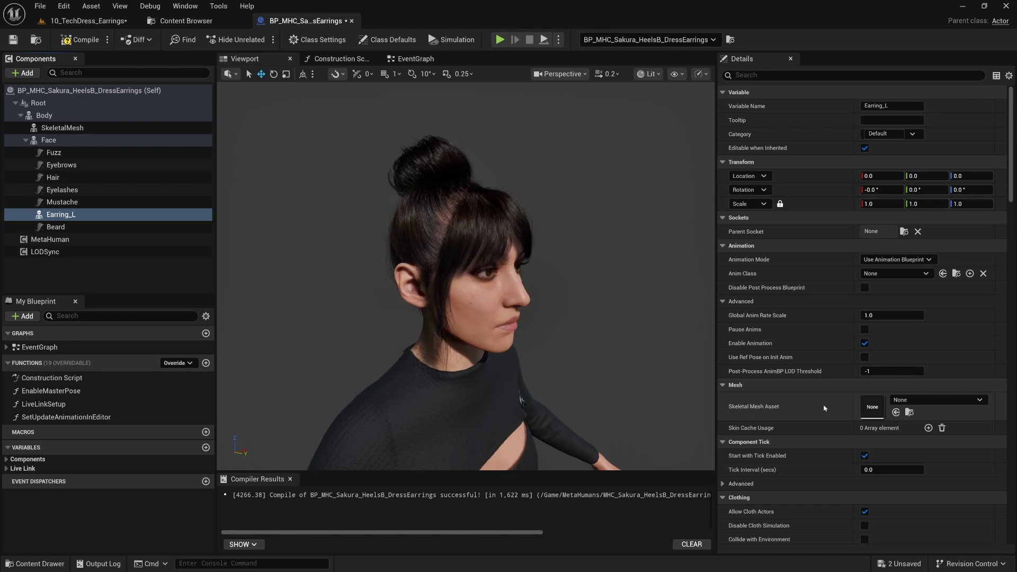
# Assign SKM_EarringC as Earring_L's skeletal mesh and set its parent socket to FACIAL_L_Ear
pyautogui.click(914, 401)
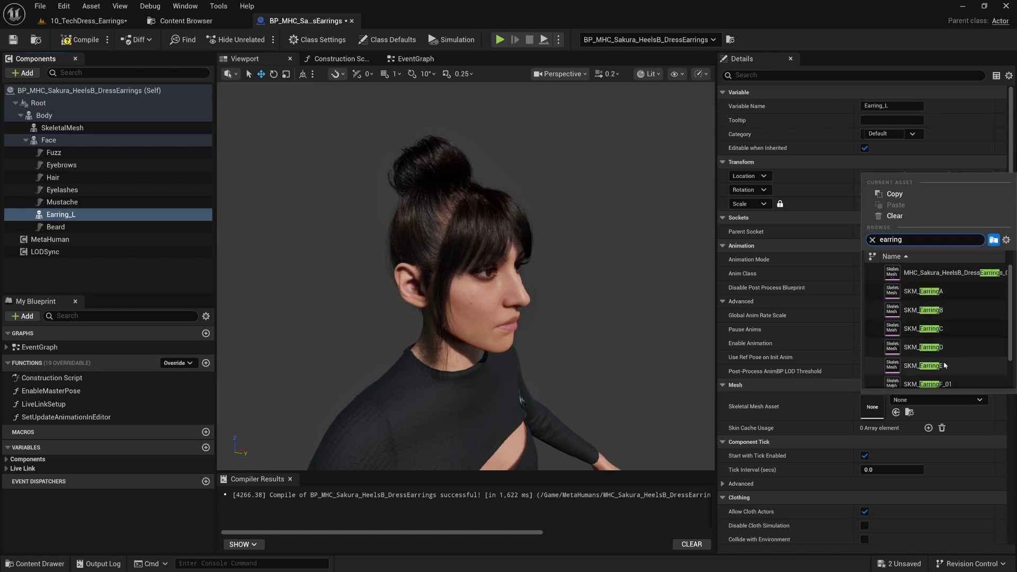
pyautogui.click(932, 329)
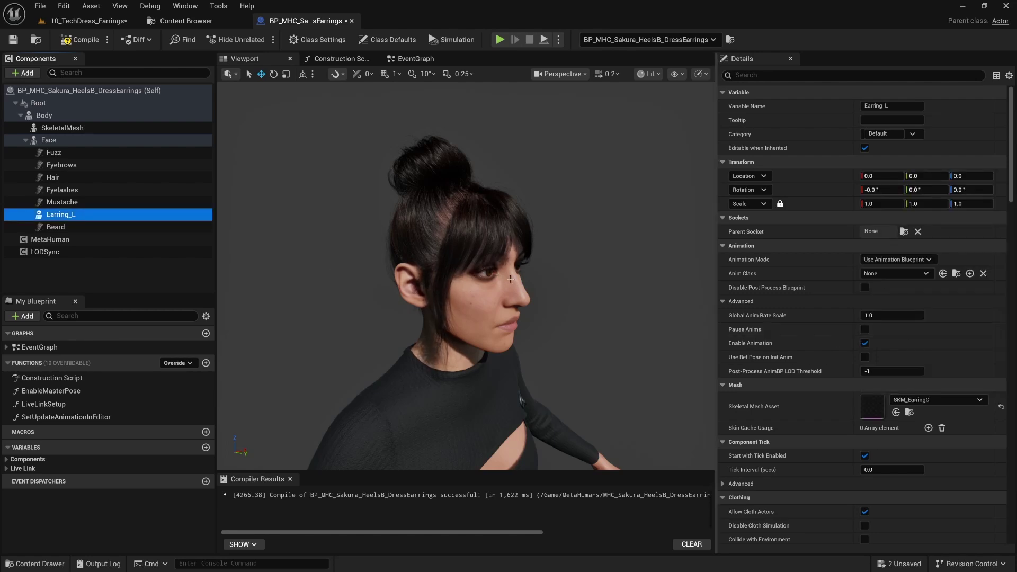
pyautogui.keyDown('alt'); pyautogui.moveTo(511, 279); pyautogui.dragTo(538, 332); pyautogui.keyUp('alt')
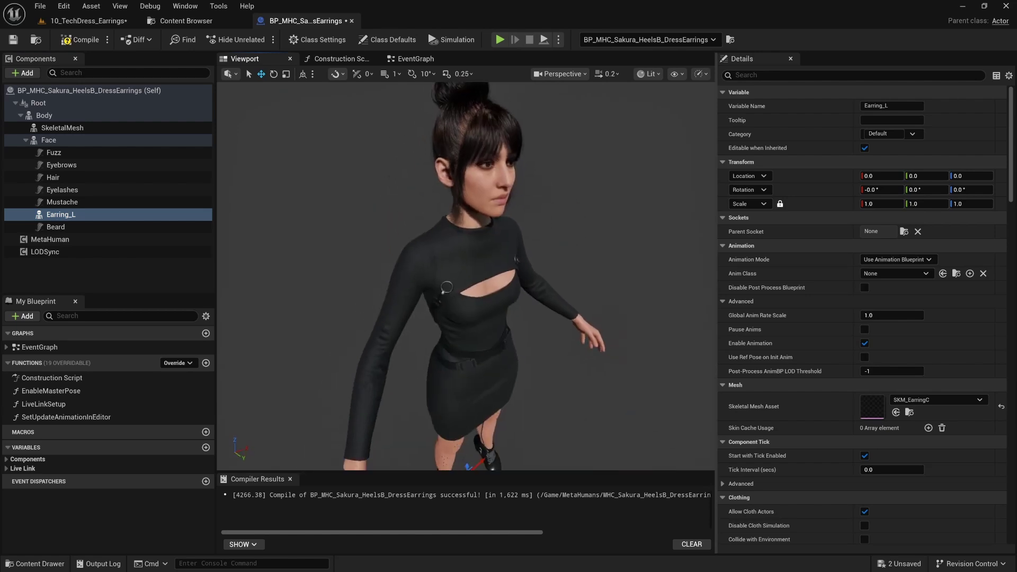
pyautogui.keyDown('alt'); pyautogui.moveTo(515, 241); pyautogui.dragTo(480, 278, button='right'); pyautogui.keyUp('alt')
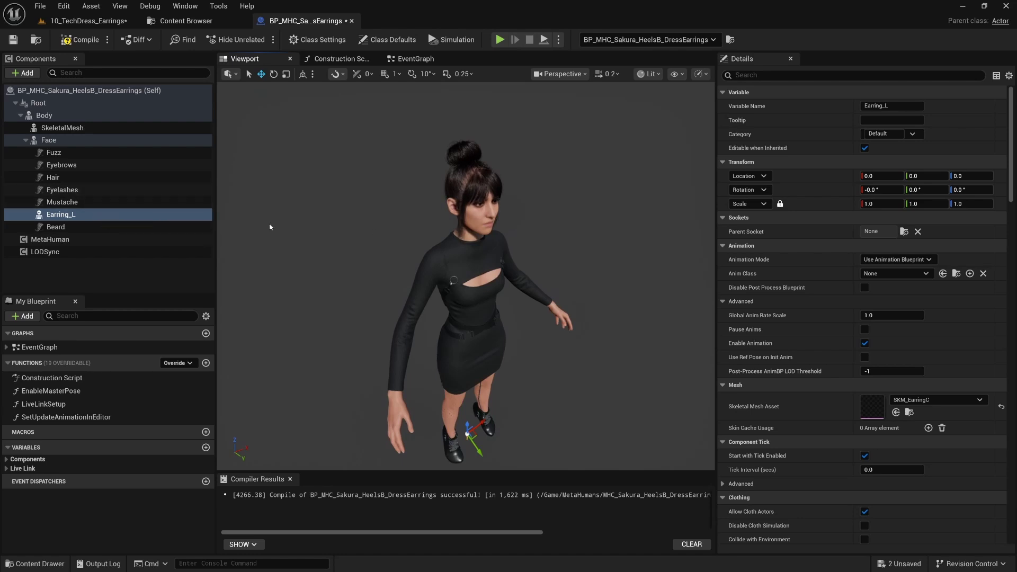
pyautogui.click(904, 232)
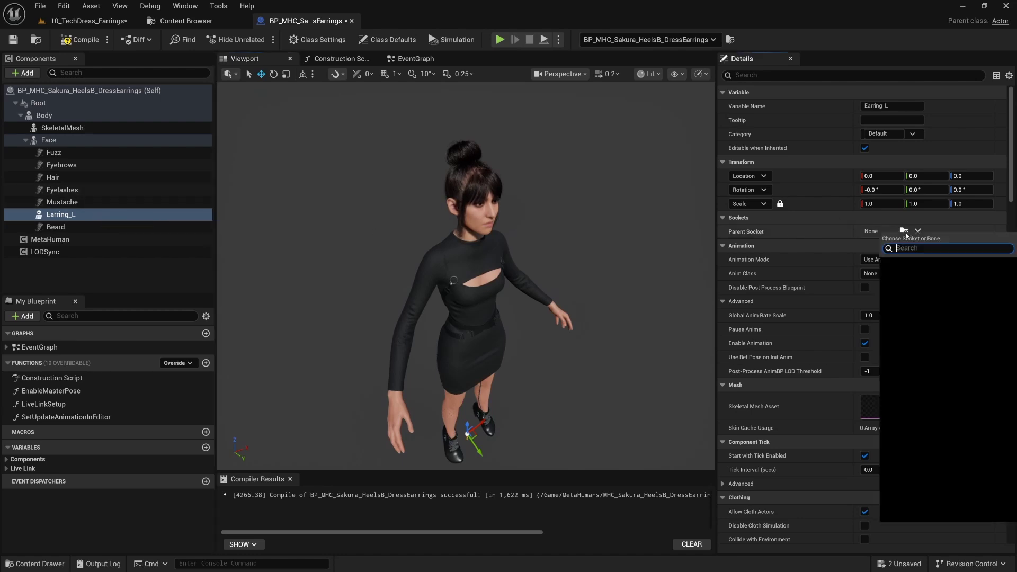
pyautogui.write('ear')
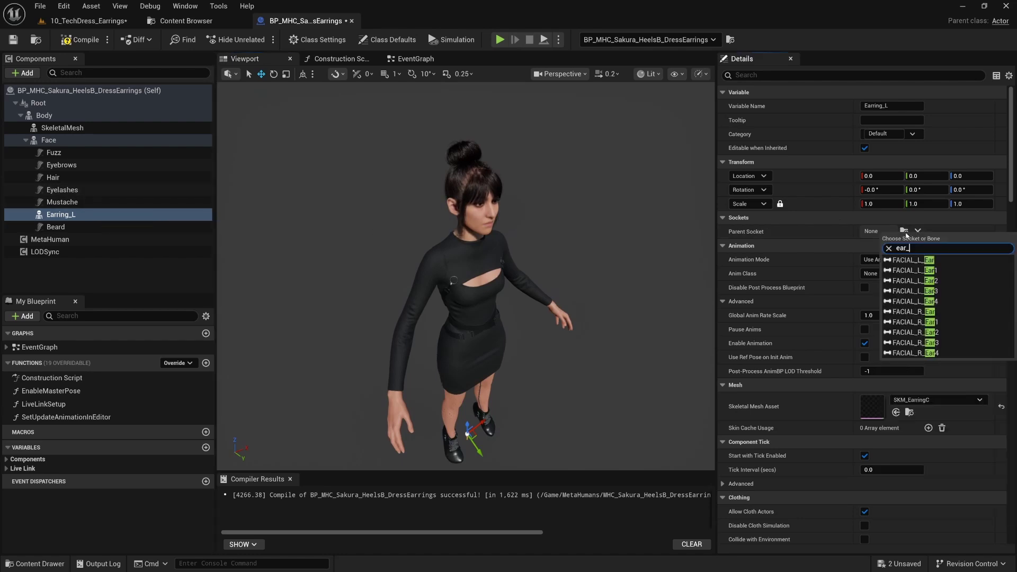
pyautogui.write('_')
pyautogui.press('BackSpace')
pyautogui.click(913, 260)
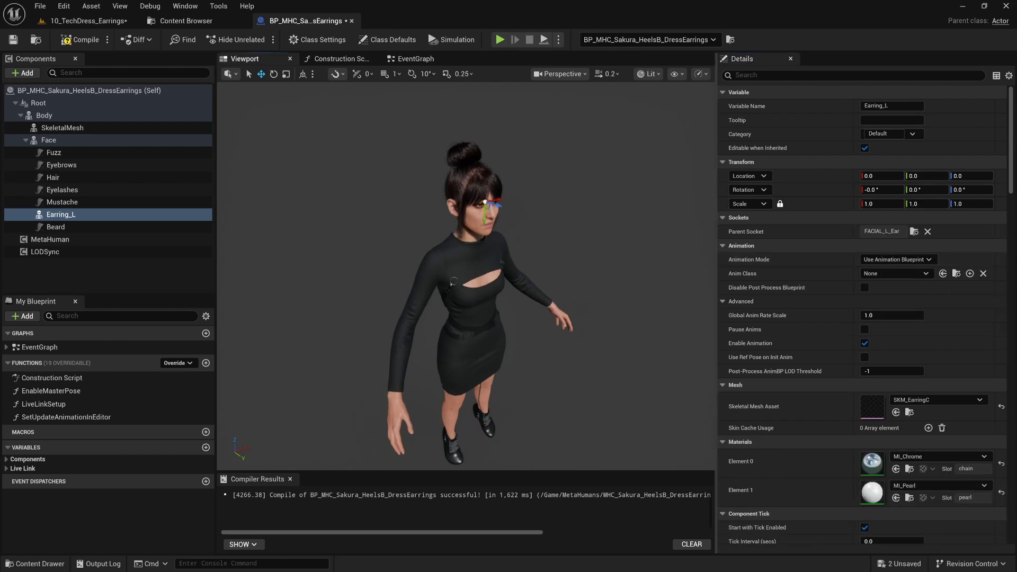
# Enable 10° rotation snapping and rotate Earring_L to about -90° around X so it is oriented upright at the ear
pyautogui.moveTo(466, 276); pyautogui.dragTo(467, 223, button='right')
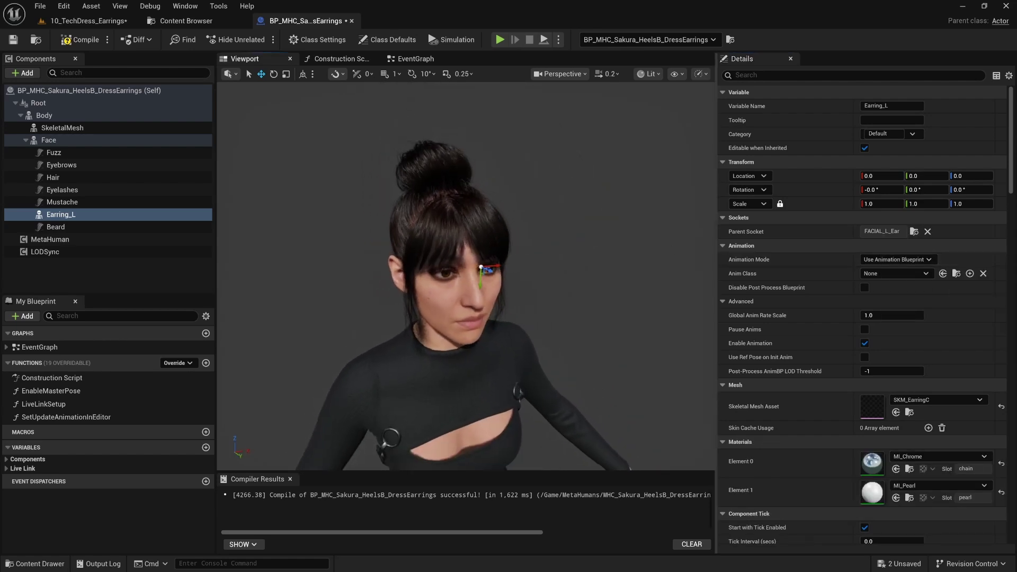
pyautogui.click(121, 215)
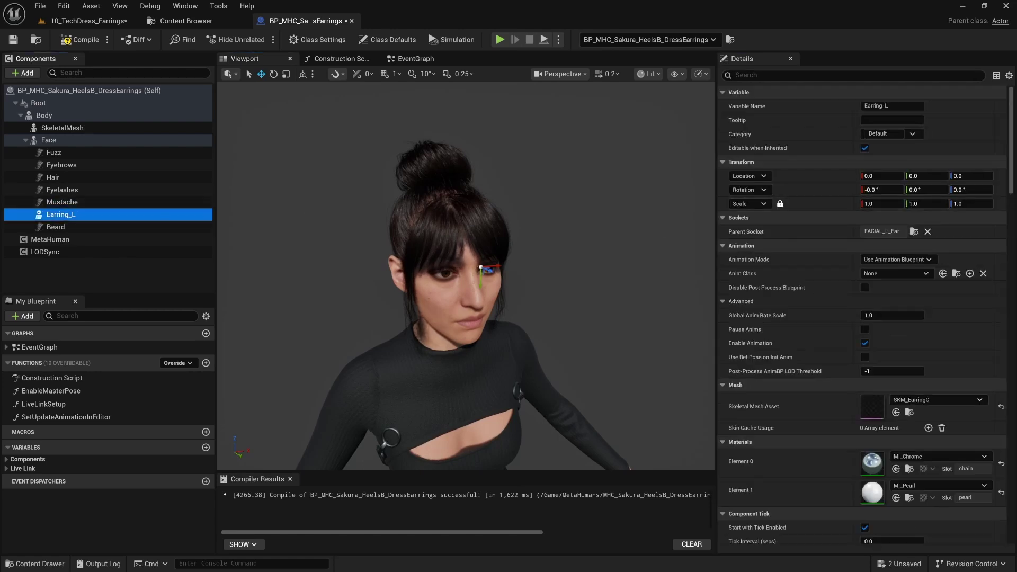
pyautogui.moveTo(491, 267); pyautogui.dragTo(403, 273, button='right')
pyautogui.scroll(-3, 485, 272)
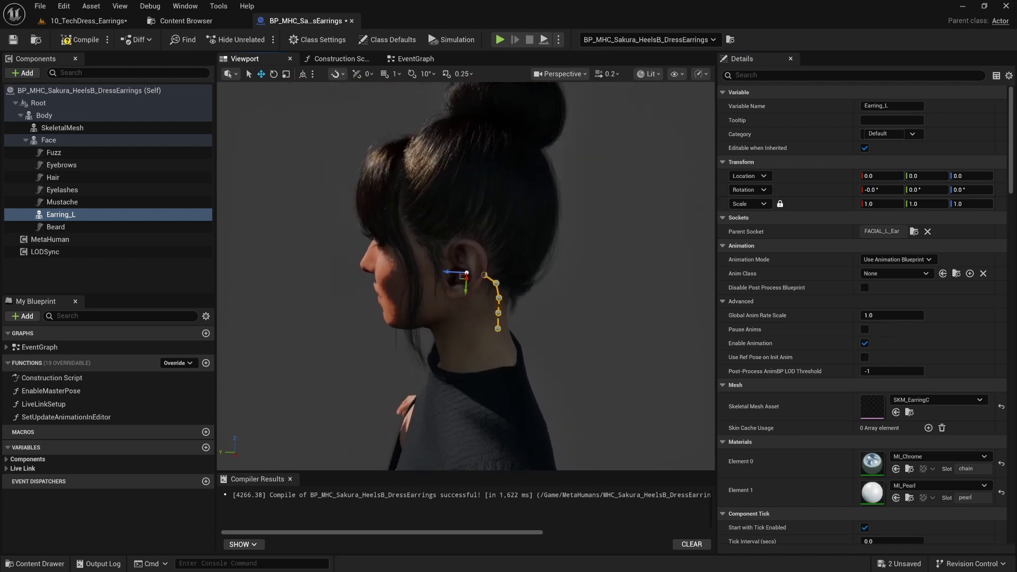
pyautogui.scroll(2, 485, 272)
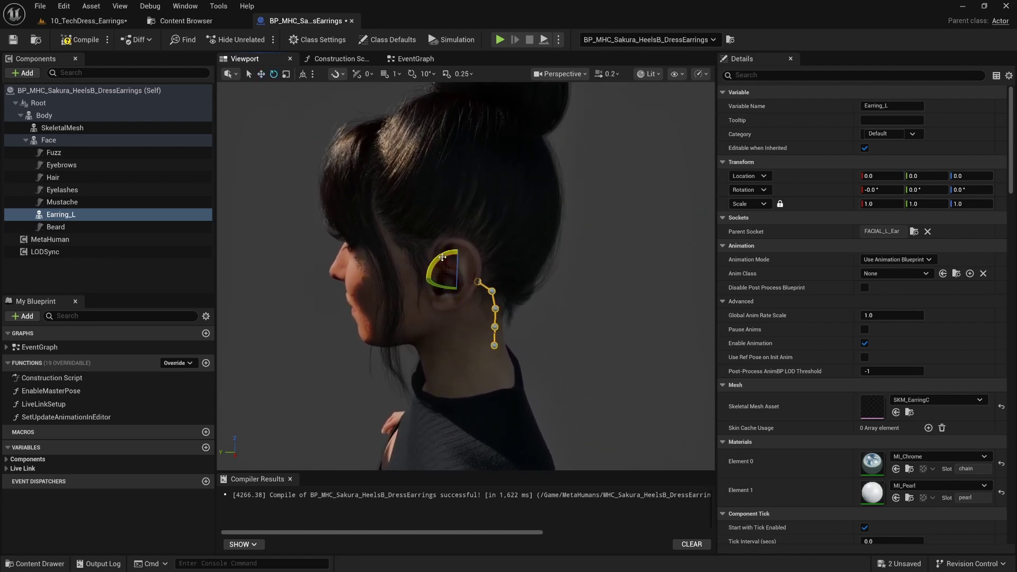
pyautogui.moveTo(443, 257); pyautogui.dragTo(427, 275)
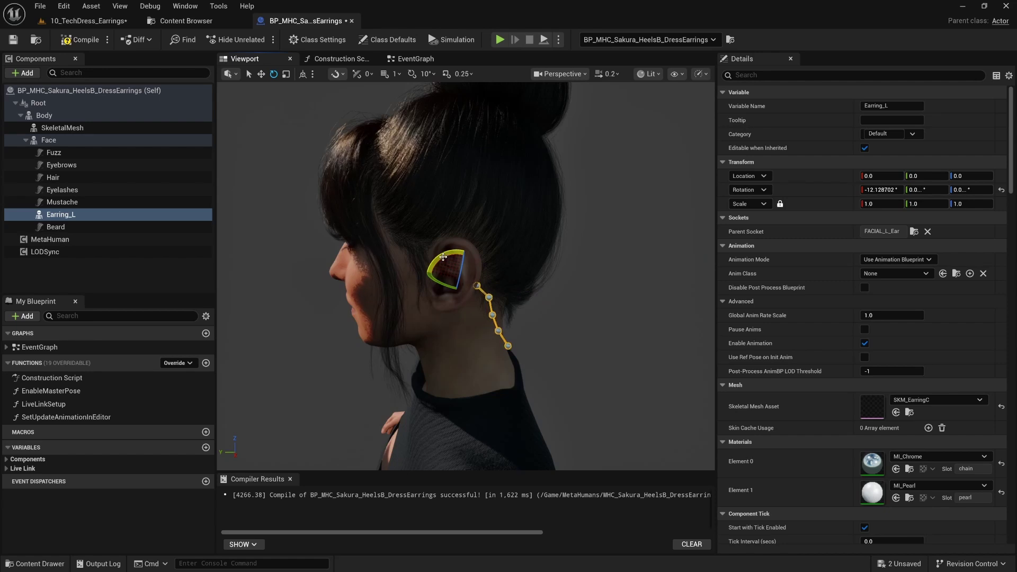
pyautogui.hotkey('ctrl', 'z')
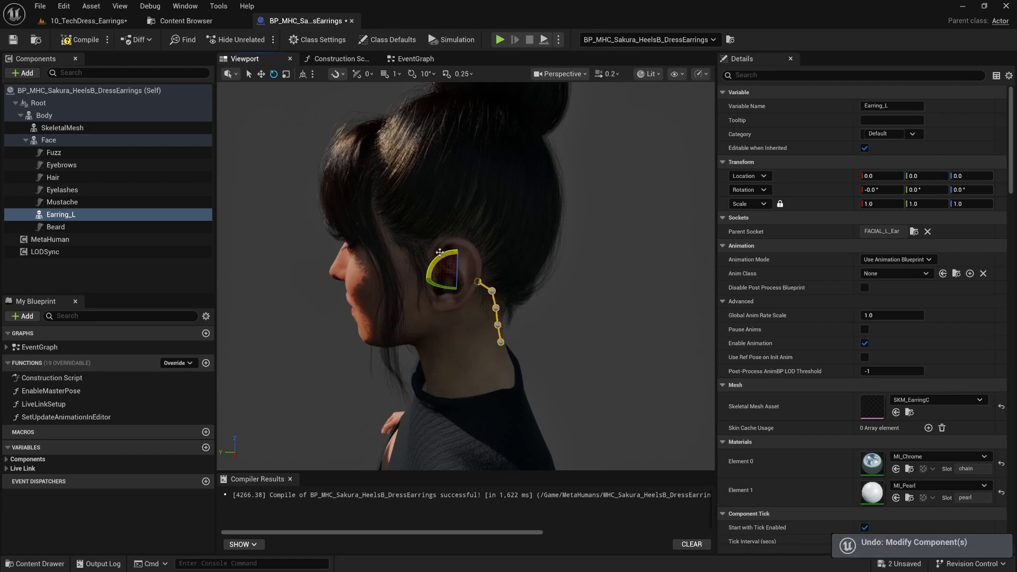
pyautogui.click(337, 75)
pyautogui.click(413, 76)
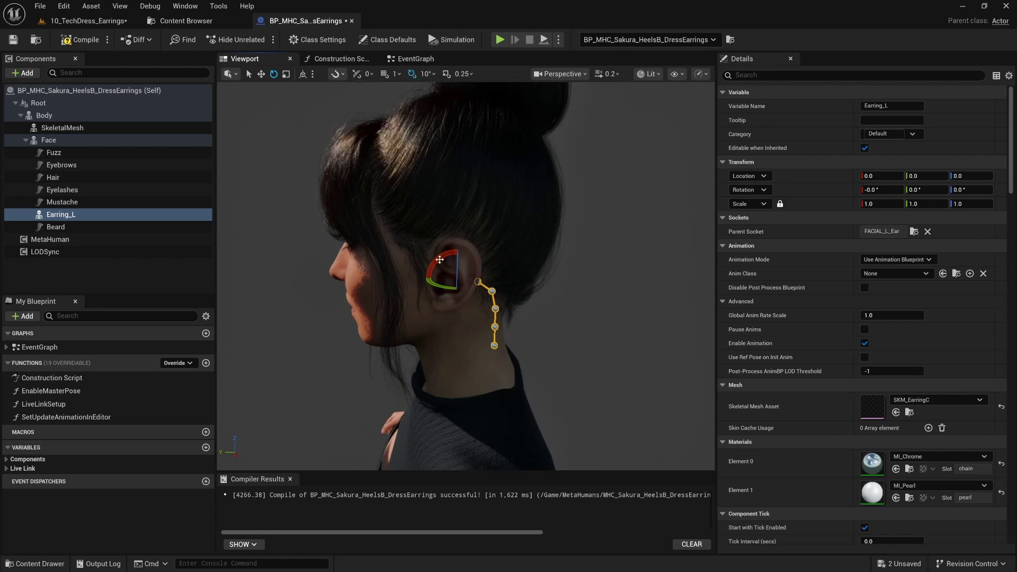
pyautogui.moveTo(440, 259); pyautogui.dragTo(458, 248)
pyautogui.press('w')
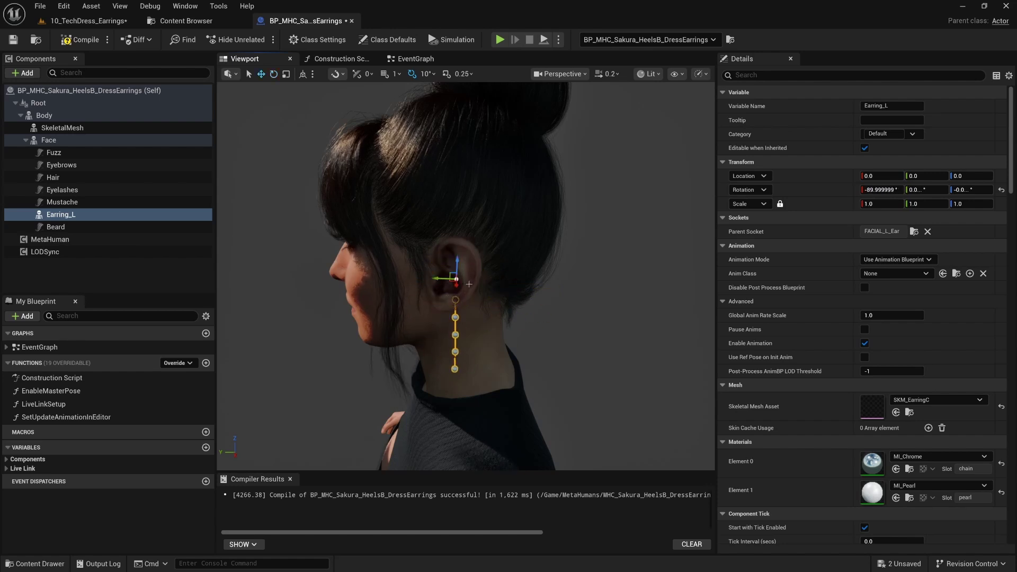
# Move Earring_L toward the left earlobe, to a location of about X 0.20, Y 0.43, Z 1.40
pyautogui.moveTo(458, 248); pyautogui.dragTo(408, 257, button='right')
pyautogui.scroll(-3, 494, 298)
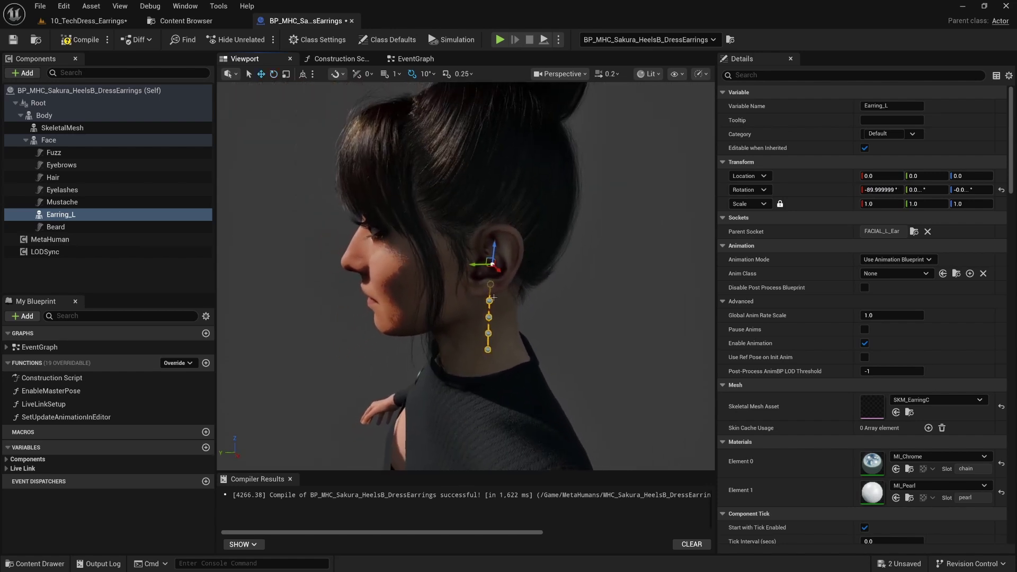
pyautogui.moveTo(471, 269); pyautogui.dragTo(540, 297)
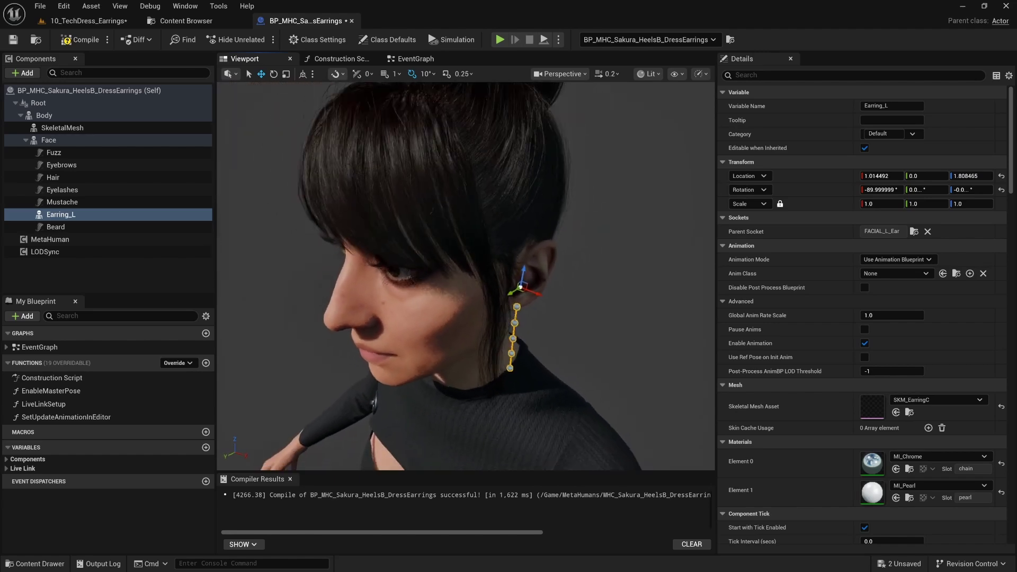
pyautogui.keyDown('alt'); pyautogui.moveTo(508, 257); pyautogui.dragTo(464, 277); pyautogui.keyUp('alt')
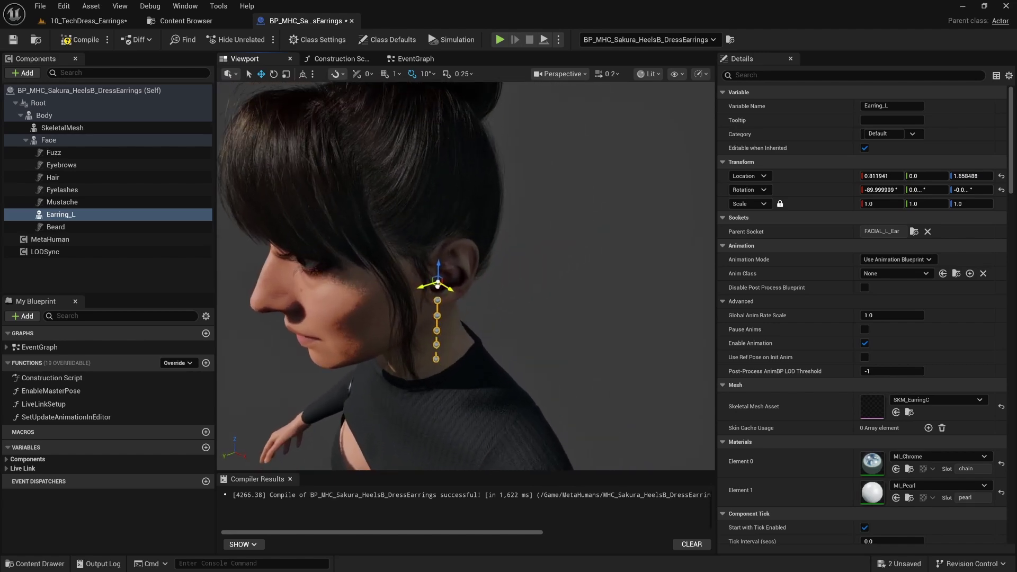
pyautogui.keyDown('alt'); pyautogui.moveTo(433, 282); pyautogui.dragTo(475, 250); pyautogui.keyUp('alt')
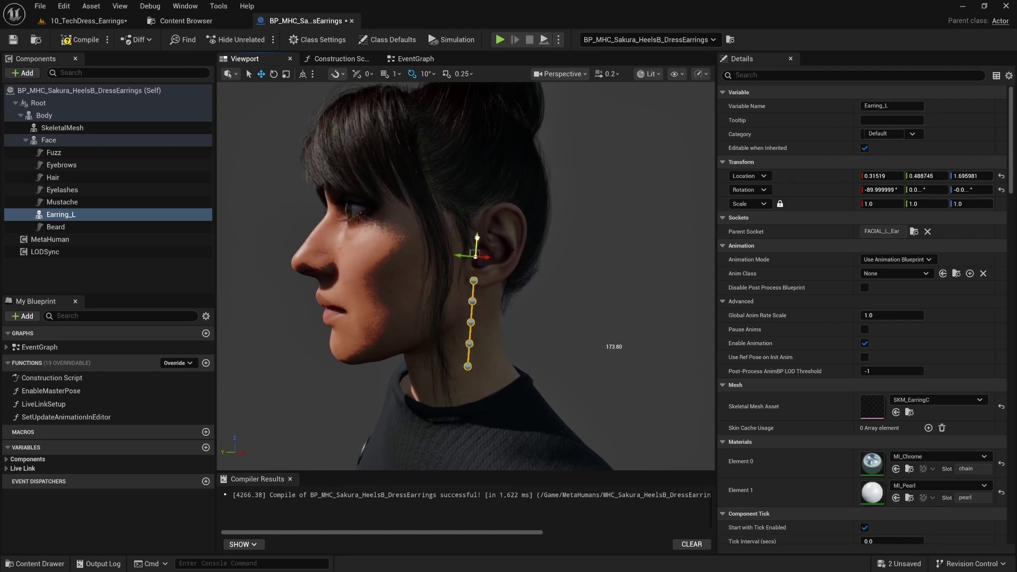
pyautogui.moveTo(477, 236); pyautogui.dragTo(420, 249)
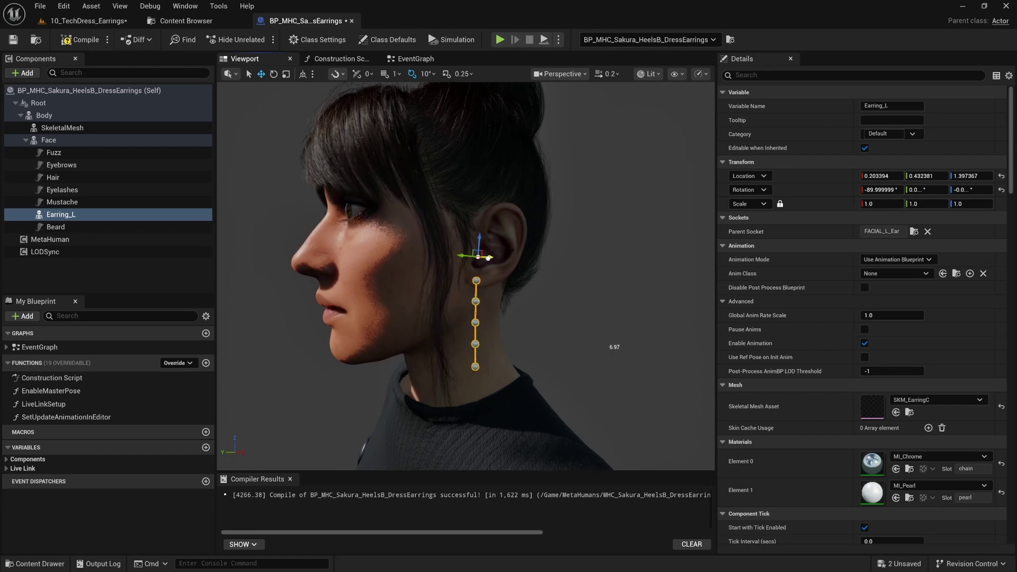
# Shift Earring_L along the left earlobe in side view to a Z location of about 1.55
pyautogui.click(119, 286)
pyautogui.moveTo(465, 276)
pyautogui.mouseDown(button='right')
pyautogui.moveTo(530, 275)
pyautogui.moveTo(461, 275)
pyautogui.moveTo(485, 281)
pyautogui.mouseUp(button='right')
pyautogui.click(472, 275)
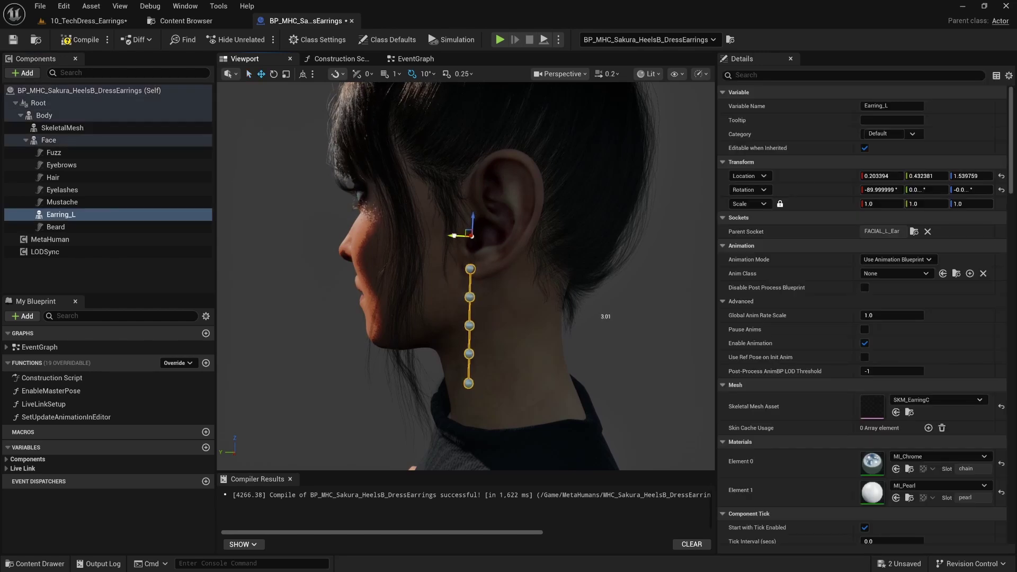
pyautogui.click(142, 276)
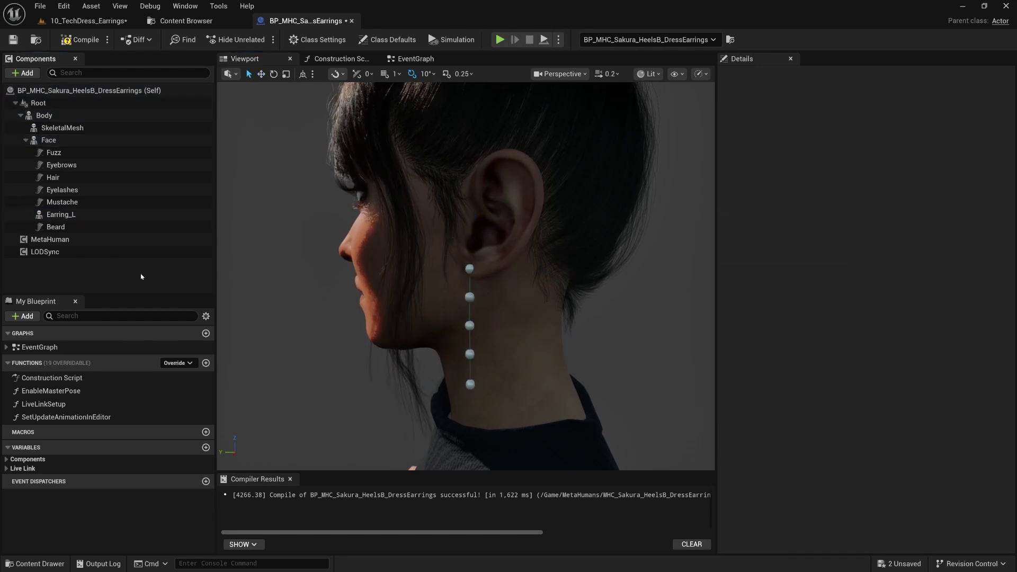
pyautogui.keyDown('alt'); pyautogui.moveTo(499, 274); pyautogui.dragTo(556, 273); pyautogui.keyUp('alt')
pyautogui.moveTo(498, 273); pyautogui.dragTo(546, 273, button='middle')
pyautogui.click(509, 276)
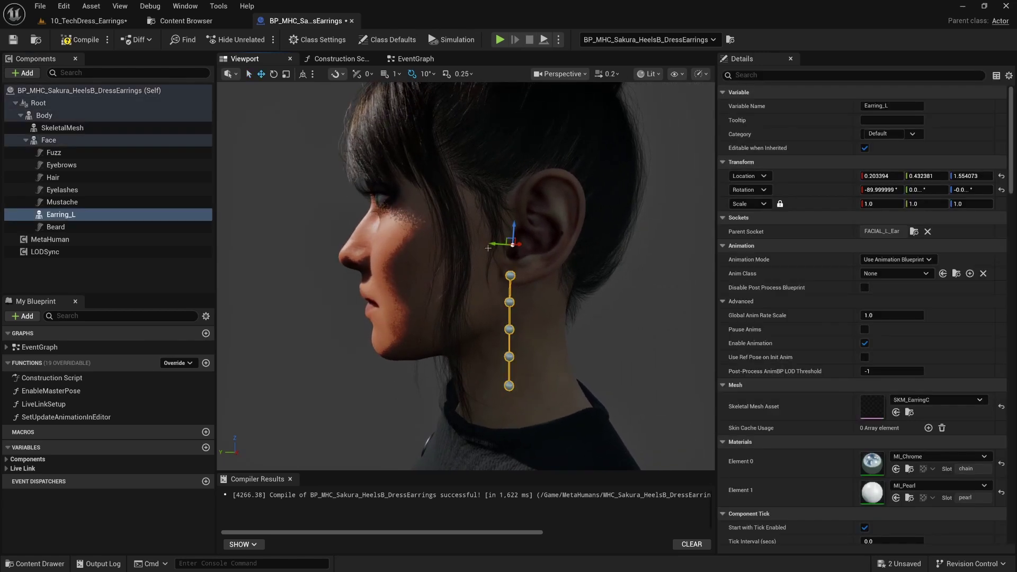
pyautogui.click(154, 278)
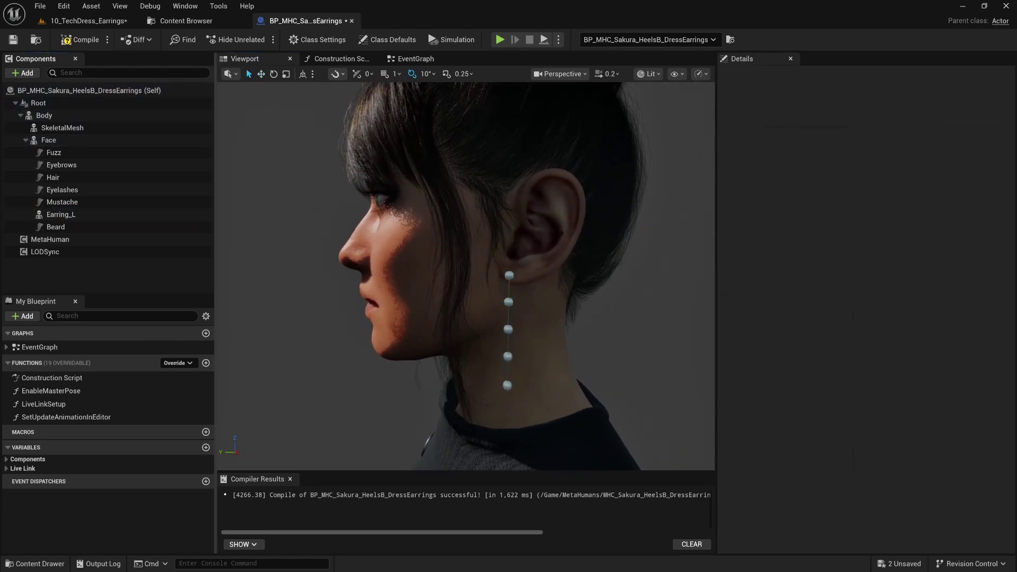
# Move Earring_L to a Z location of about 1.71 and check its alignment with the left earlobe
pyautogui.keyDown('alt'); pyautogui.moveTo(499, 273); pyautogui.dragTo(446, 274); pyautogui.keyUp('alt')
pyautogui.moveTo(445, 274); pyautogui.dragTo(472, 270, button='middle')
pyautogui.keyDown('alt'); pyautogui.moveTo(472, 270); pyautogui.dragTo(522, 275); pyautogui.keyUp('alt')
pyautogui.click(434, 278)
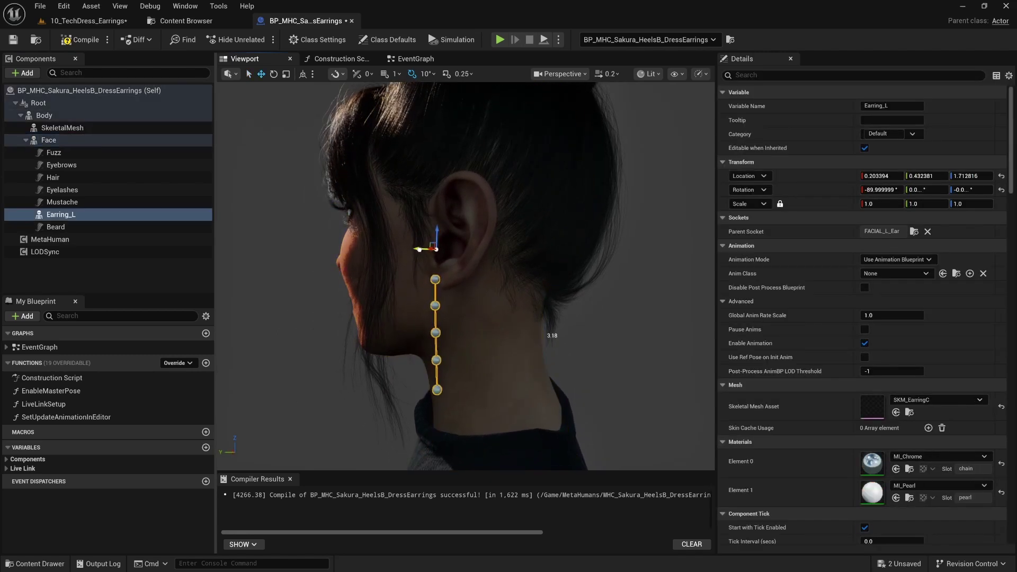
pyautogui.click(177, 279)
pyautogui.keyDown('alt'); pyautogui.moveTo(477, 276); pyautogui.dragTo(567, 276); pyautogui.keyUp('alt')
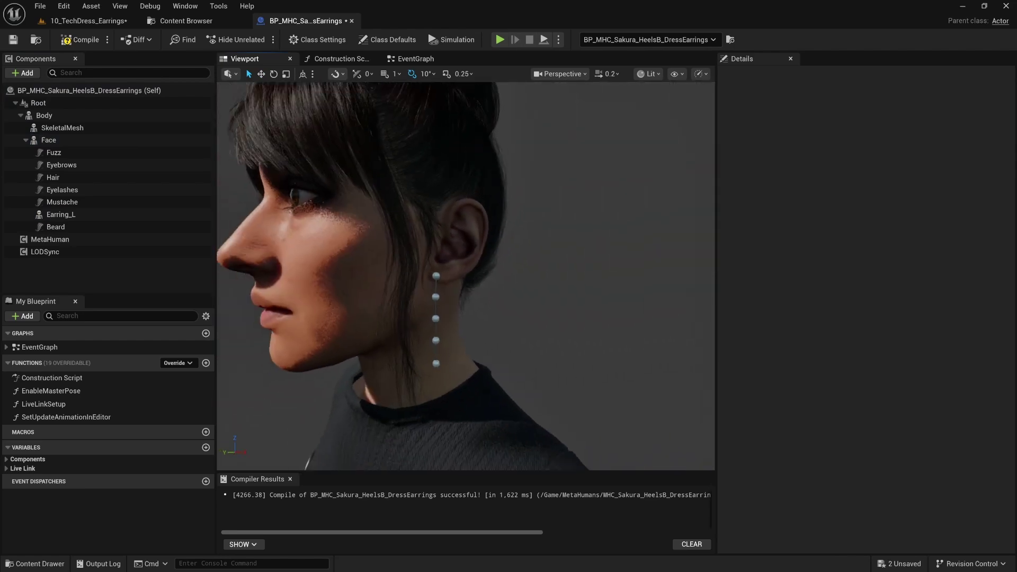
pyautogui.keyDown('alt'); pyautogui.moveTo(461, 292); pyautogui.dragTo(505, 291); pyautogui.keyUp('alt')
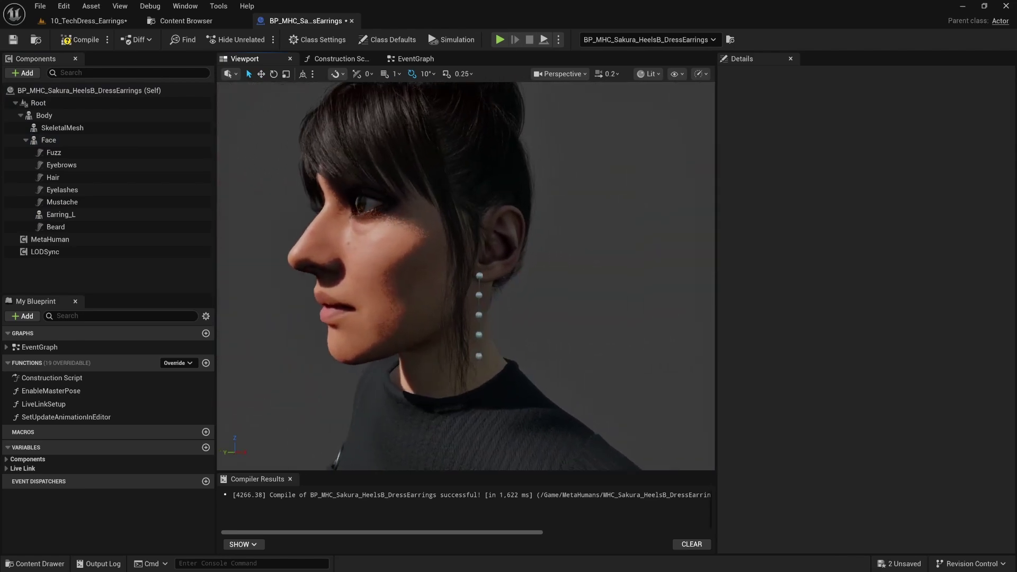
# Reposition Earring_L against the left earlobe, to a location of about X 0.31, Y 0.43, Z 1.68
pyautogui.click(451, 345)
pyautogui.keyDown('alt'); pyautogui.moveTo(451, 345); pyautogui.dragTo(442, 390); pyautogui.keyUp('alt')
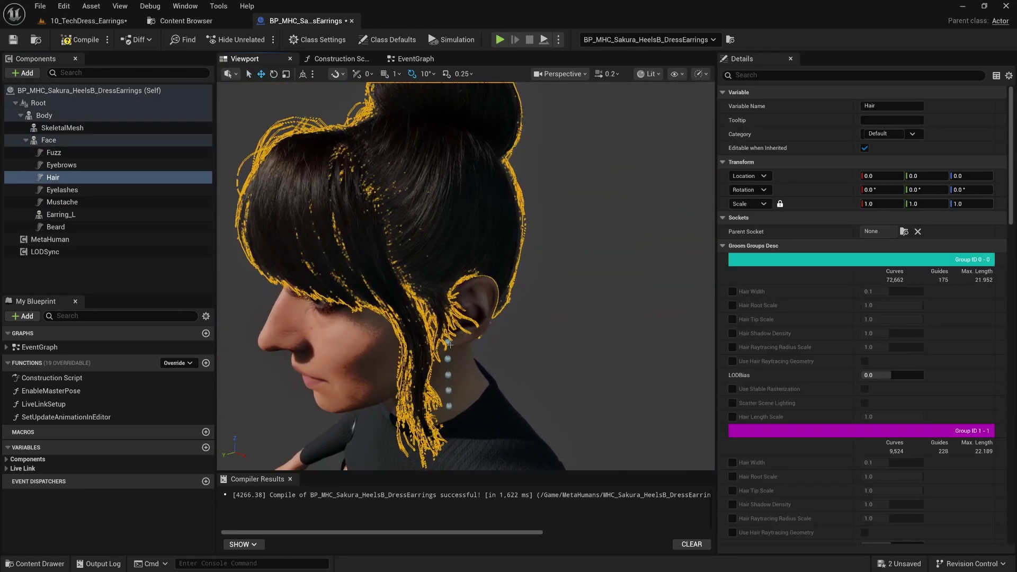
pyautogui.click(450, 344)
pyautogui.keyDown('alt'); pyautogui.moveTo(450, 344); pyautogui.dragTo(440, 345); pyautogui.keyUp('alt')
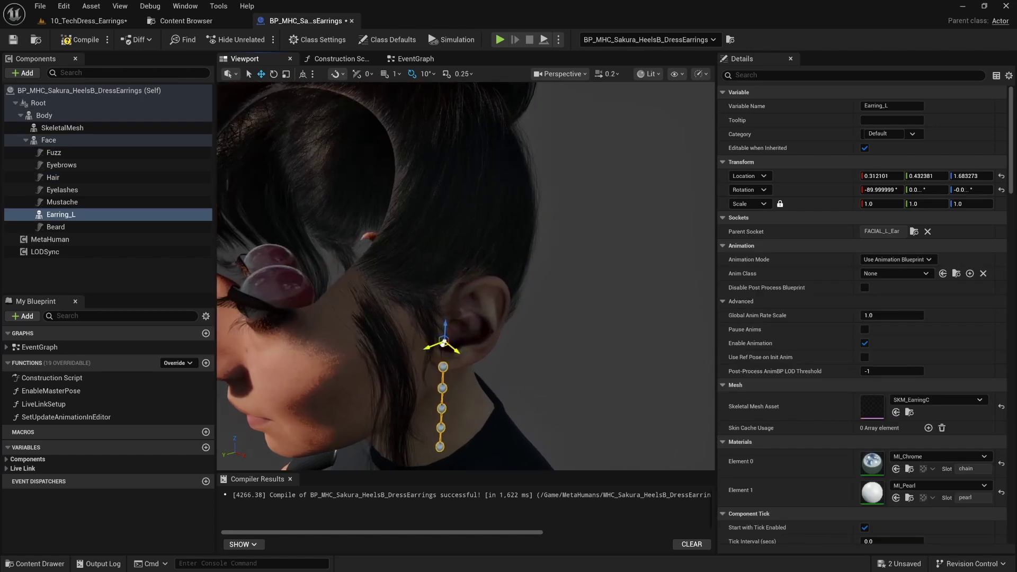
pyautogui.click(189, 269)
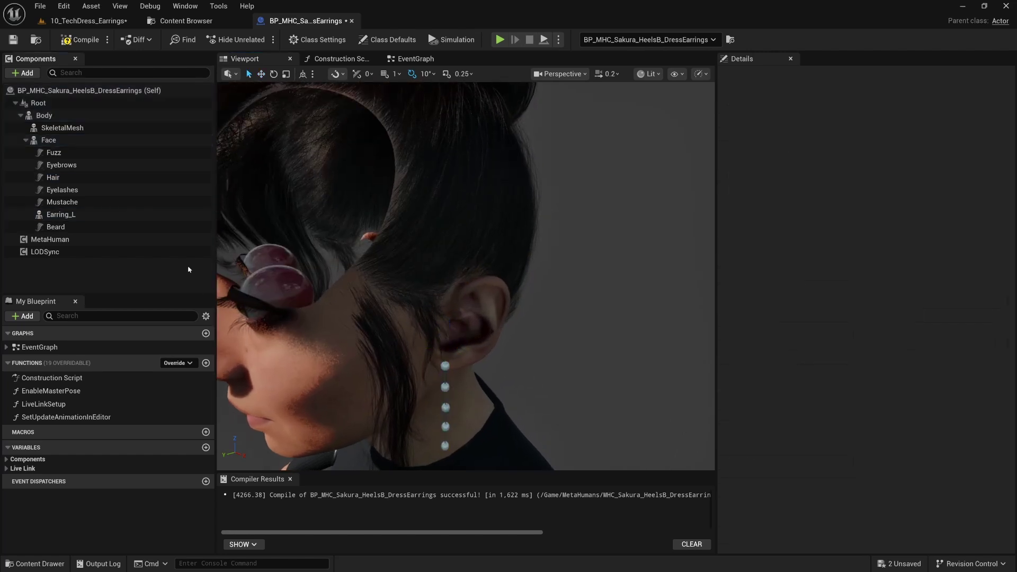
pyautogui.keyDown('alt'); pyautogui.moveTo(445, 318); pyautogui.dragTo(414, 271); pyautogui.keyUp('alt')
pyautogui.scroll(3, 466, 276)
pyautogui.keyDown('alt'); pyautogui.moveTo(366, 346); pyautogui.dragTo(518, 327); pyautogui.keyUp('alt')
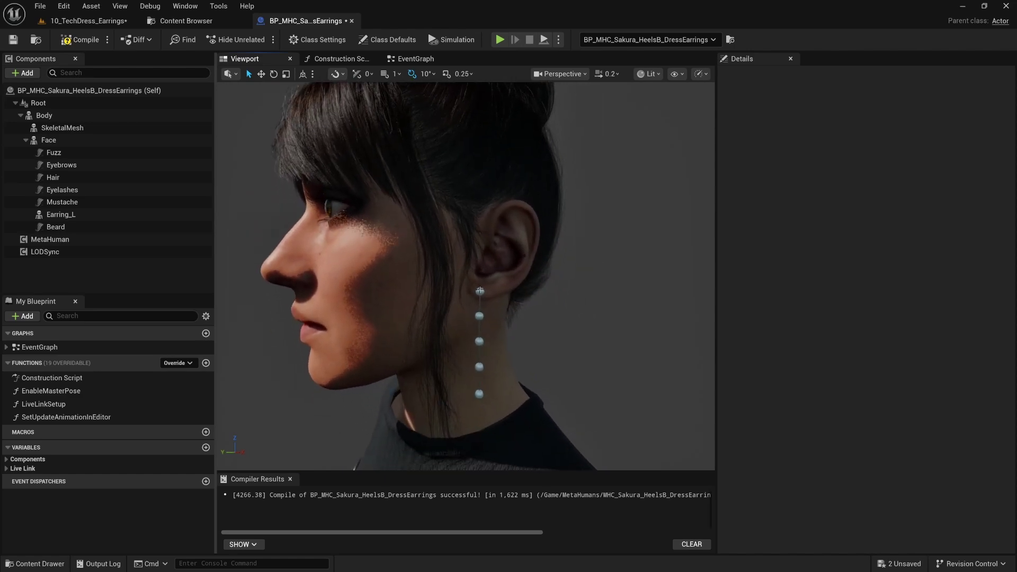
# Fine-tune Earring_L's placement on the left earlobe to about X 0.34, Y 0.33, Z 1.55
pyautogui.click(480, 292)
pyautogui.moveTo(484, 252); pyautogui.dragTo(483, 251)
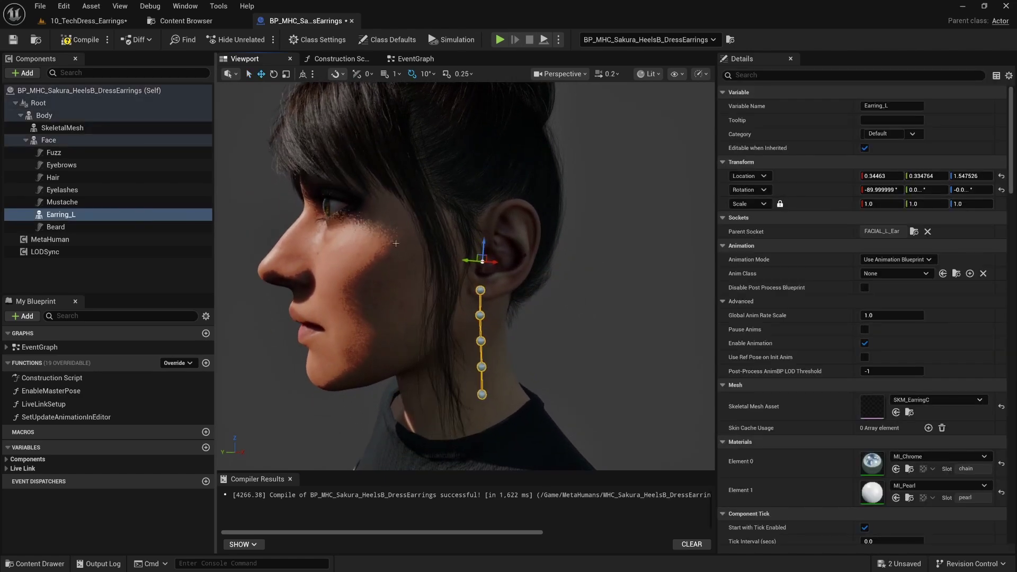
pyautogui.click(152, 273)
# Duplicate Earring_L as Earring_R and set the copy's parent socket to FACIAL_R_Ear
pyautogui.keyDown('alt'); pyautogui.moveTo(371, 297); pyautogui.dragTo(456, 296); pyautogui.keyUp('alt')
pyautogui.keyDown('alt'); pyautogui.moveTo(562, 323); pyautogui.dragTo(345, 279); pyautogui.keyUp('alt')
pyautogui.scroll(3, 386, 276)
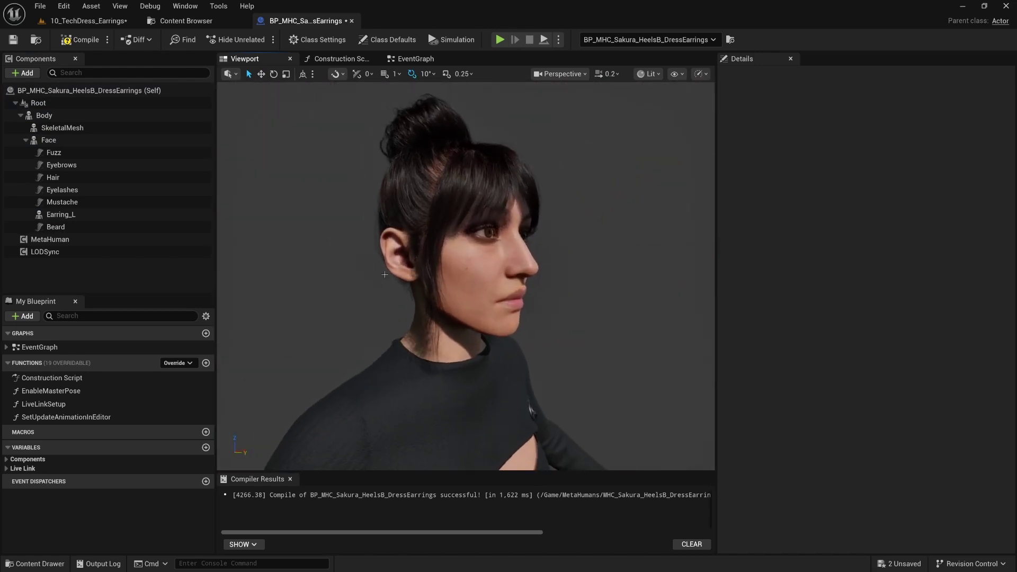
pyautogui.click(58, 215)
pyautogui.rightClick(70, 215)
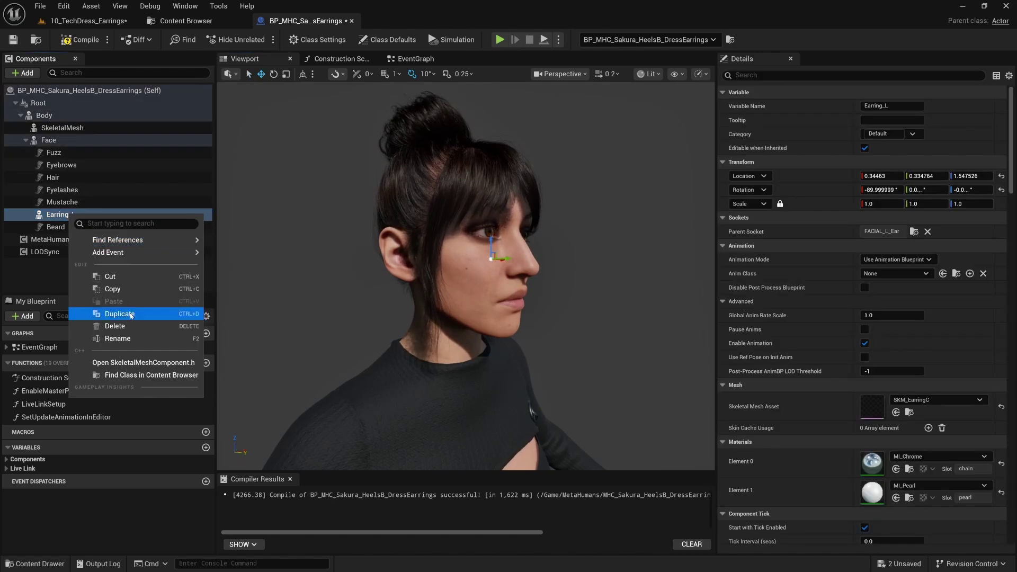
pyautogui.click(122, 314)
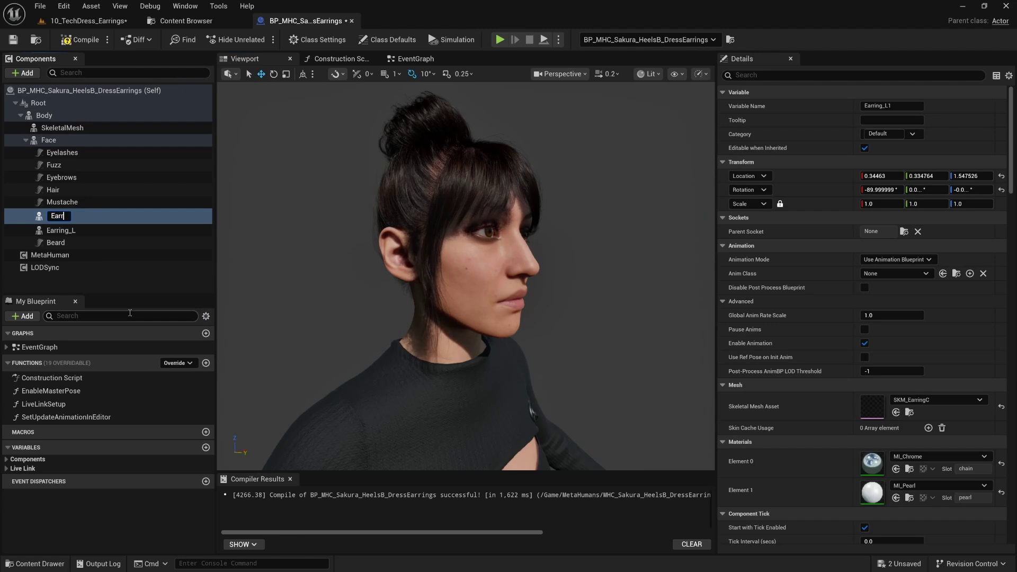
pyautogui.write('Earring_R')
pyautogui.press('Return')
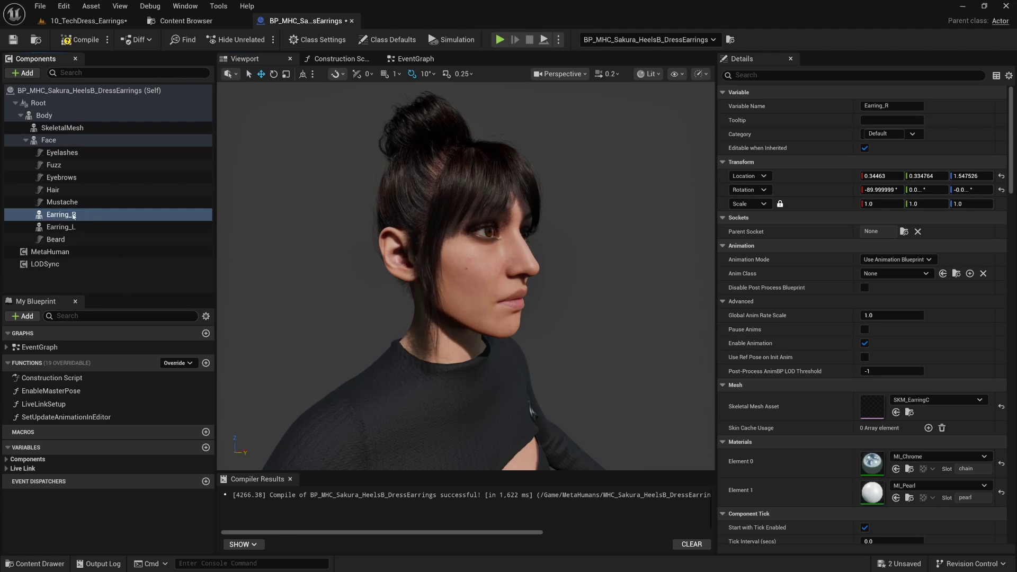
pyautogui.click(904, 232)
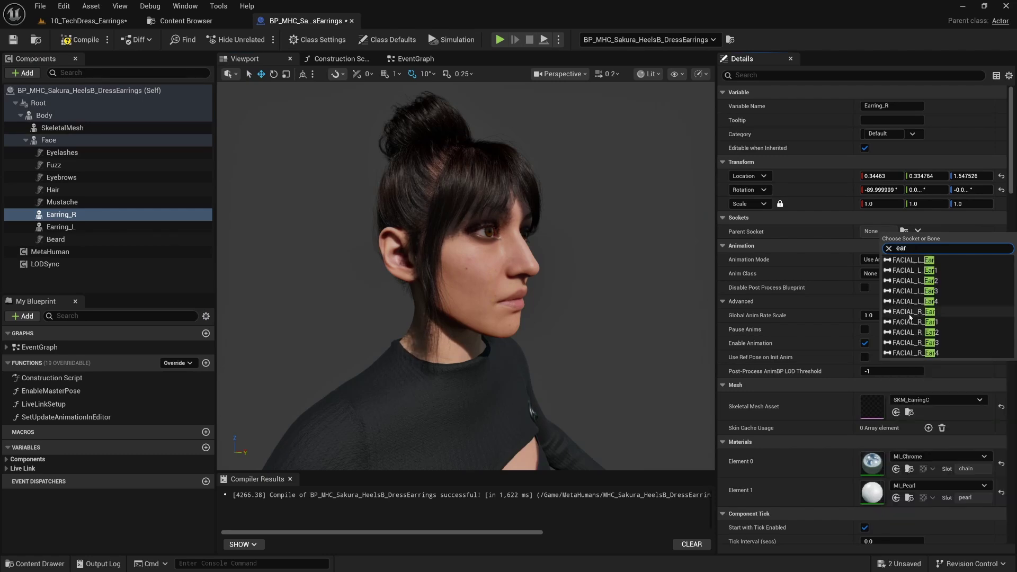
pyautogui.click(916, 313)
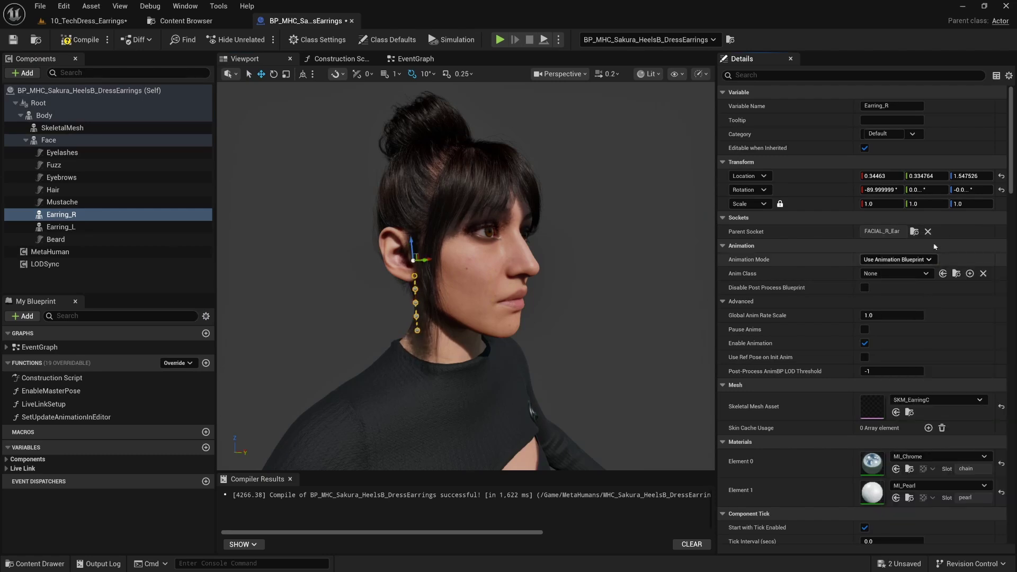
# Move Earring_R toward the right earlobe, to a location of about X -0.16, Y 0.33, Z 1.89
pyautogui.press('f')
pyautogui.keyDown('alt'); pyautogui.moveTo(466, 275); pyautogui.dragTo(446, 313); pyautogui.keyUp('alt')
pyautogui.keyDown('alt'); pyautogui.moveTo(481, 298); pyautogui.dragTo(509, 299, button='right'); pyautogui.keyUp('alt')
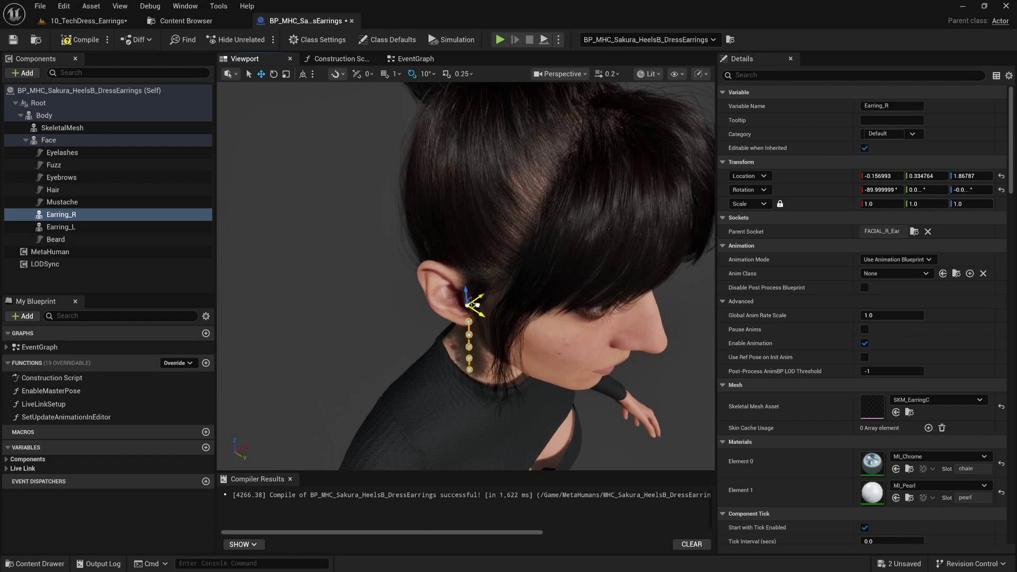
pyautogui.click(195, 284)
pyautogui.keyDown('alt'); pyautogui.moveTo(445, 318); pyautogui.dragTo(512, 289); pyautogui.keyUp('alt')
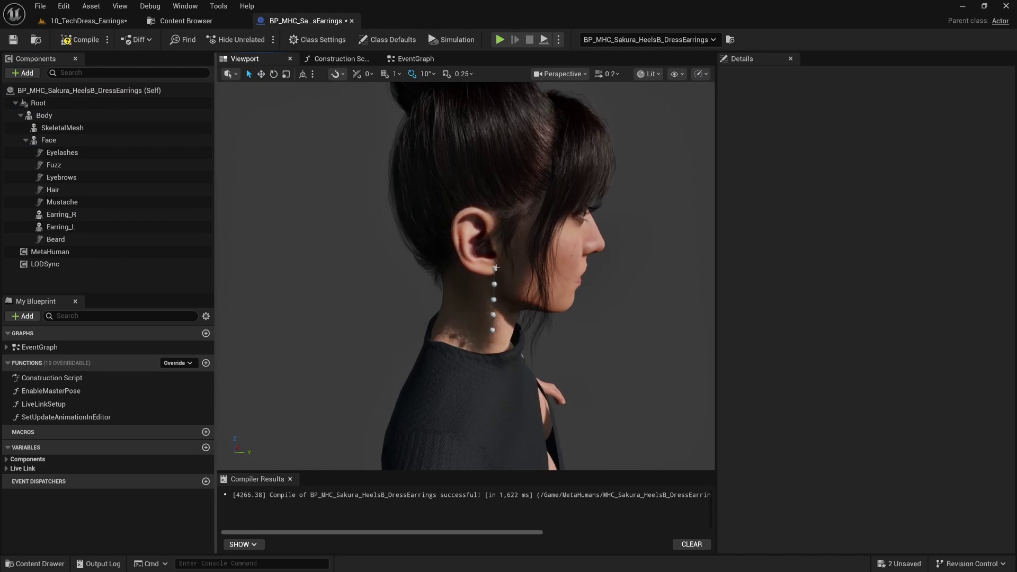
pyautogui.click(496, 268)
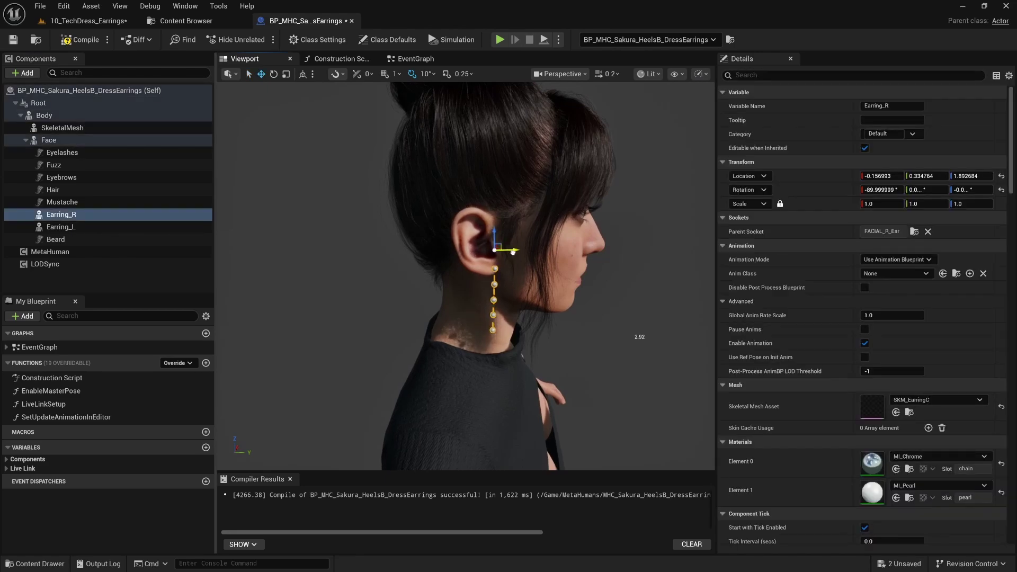
pyautogui.click(195, 284)
# Adjust Earring_R's X location to about -0.36 and check how it hangs from the right earlobe
pyautogui.keyDown('alt'); pyautogui.moveTo(467, 286); pyautogui.dragTo(366, 297); pyautogui.keyUp('alt')
pyautogui.scroll(3, 629, 457)
pyautogui.click(496, 300)
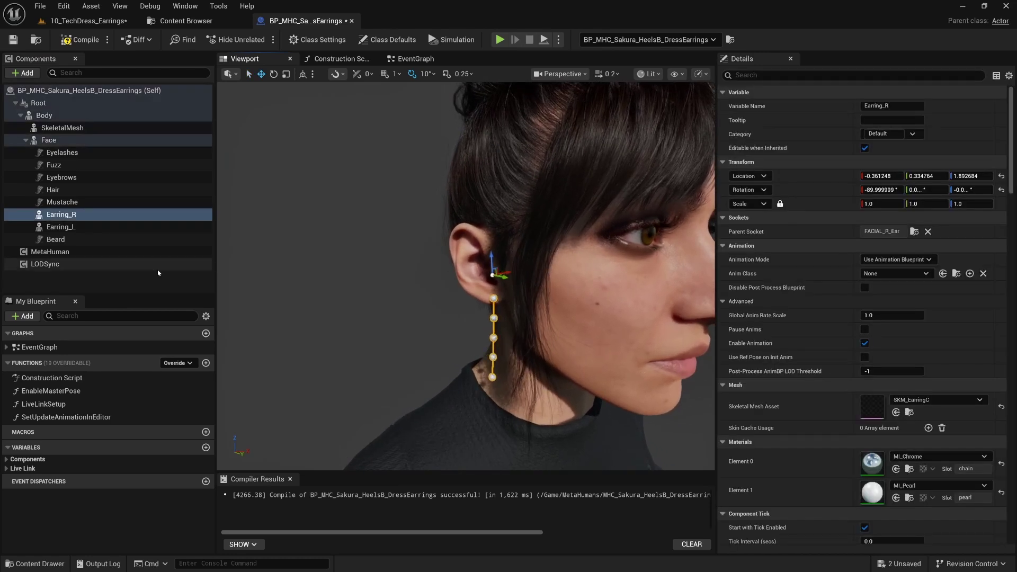
pyautogui.click(152, 287)
pyautogui.keyDown('alt'); pyautogui.moveTo(549, 303); pyautogui.dragTo(461, 265); pyautogui.keyUp('alt')
pyautogui.keyDown('alt'); pyautogui.moveTo(438, 311); pyautogui.dragTo(426, 336); pyautogui.keyUp('alt')
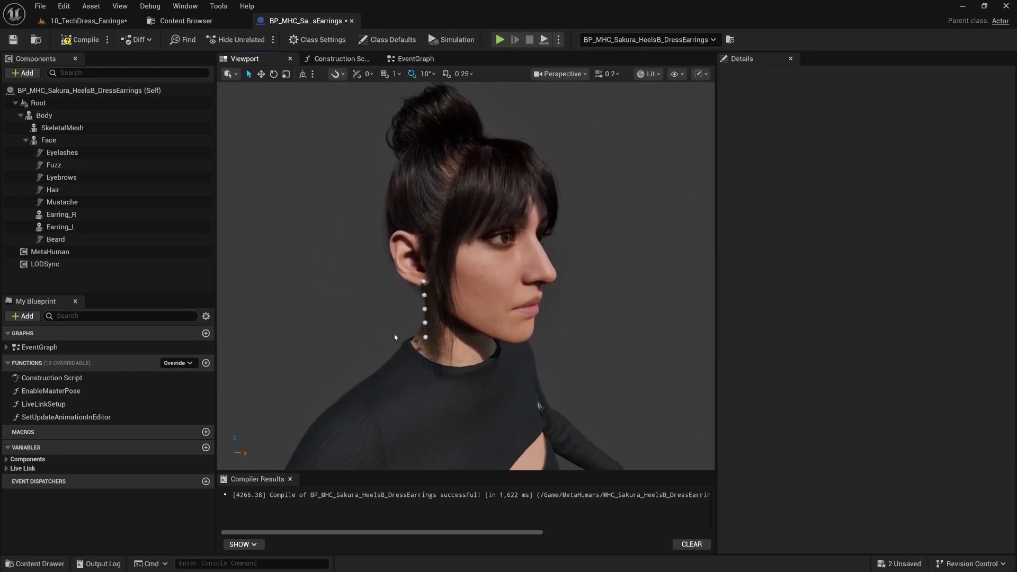
pyautogui.moveTo(483, 299)
pyautogui.keyDown('alt'); pyautogui.mouseDown()
pyautogui.moveTo(504, 284)
pyautogui.moveTo(524, 289)
pyautogui.moveTo(472, 296)
pyautogui.moveTo(521, 283)
pyautogui.moveTo(488, 283)
pyautogui.moveTo(498, 292)
pyautogui.mouseUp(); pyautogui.keyUp('alt')
pyautogui.scroll(2, 466, 276)
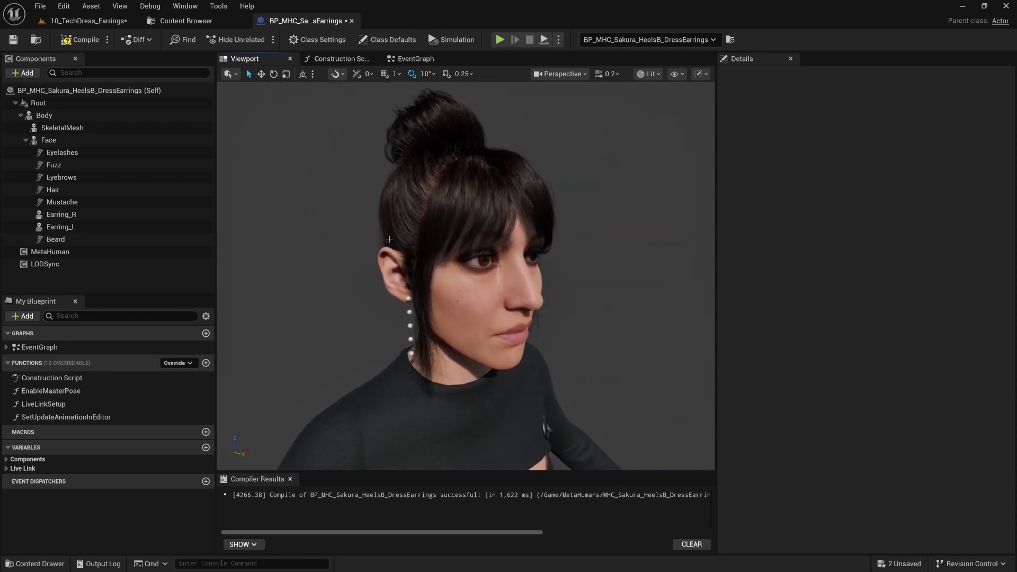
# Compile and save the MetaHuman blueprint, and save the 10_TechDress_Earrings level
pyautogui.click(82, 40)
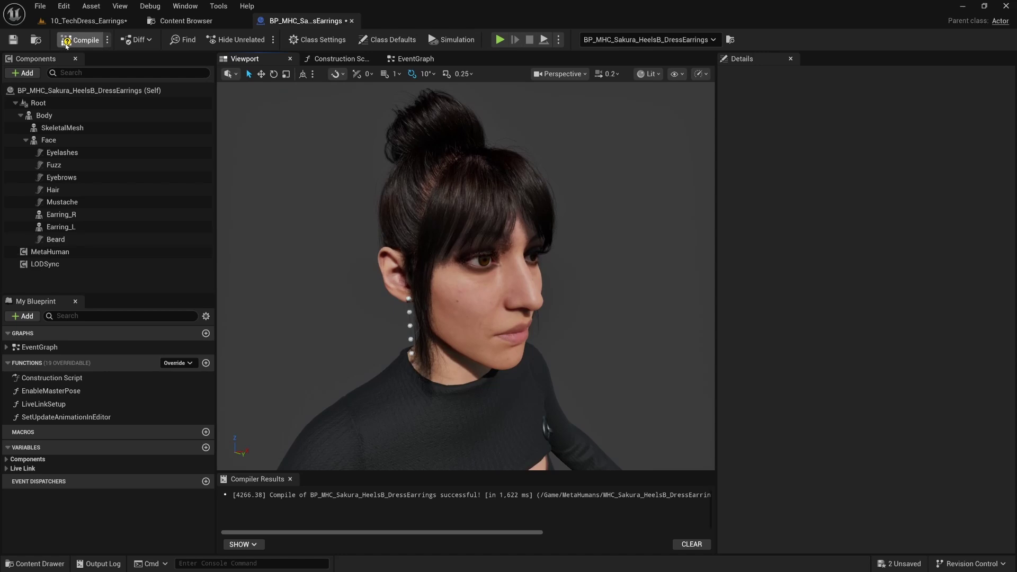
pyautogui.click(86, 40)
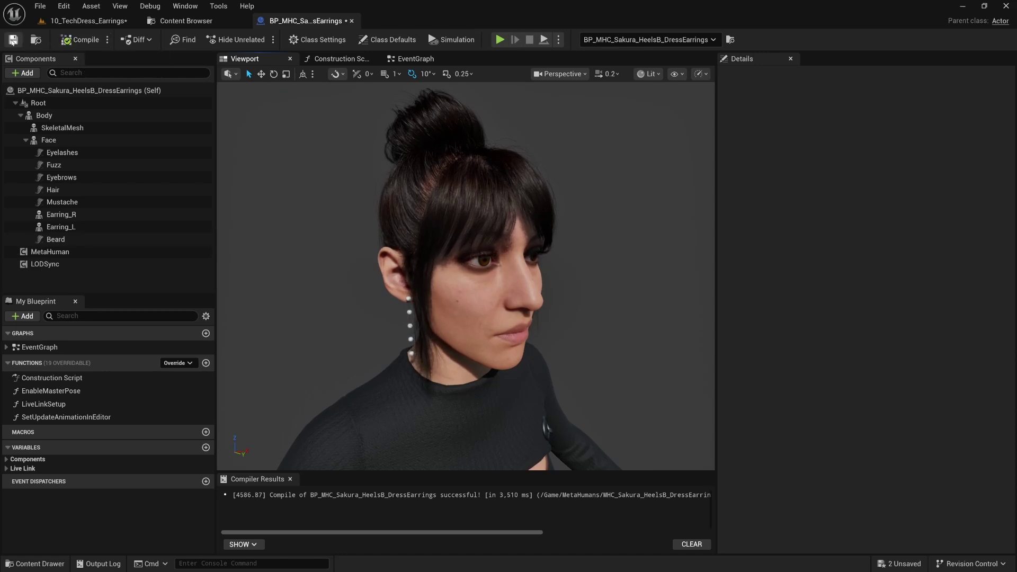
pyautogui.click(87, 21)
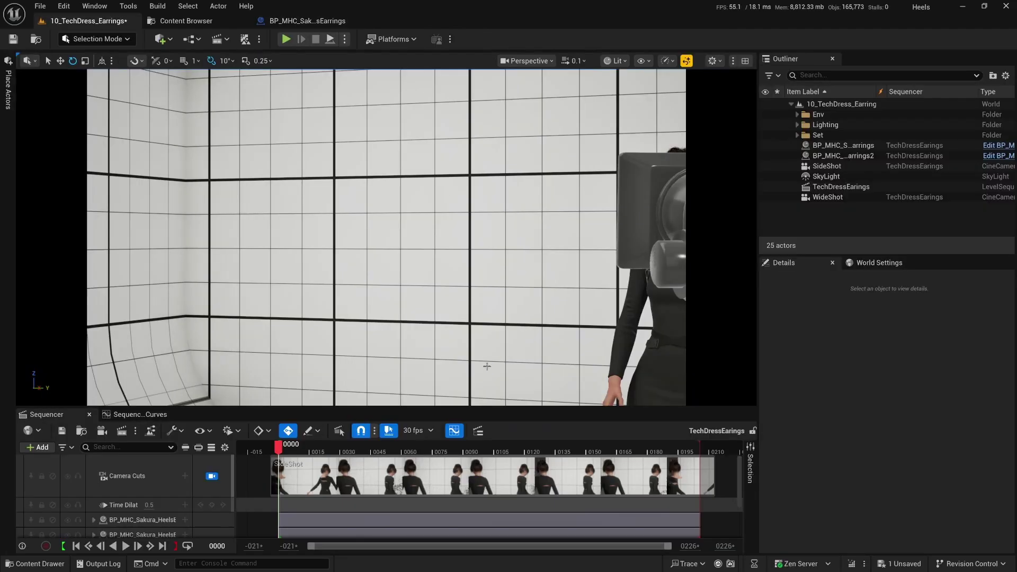
pyautogui.hotkey('ctrl', 's')
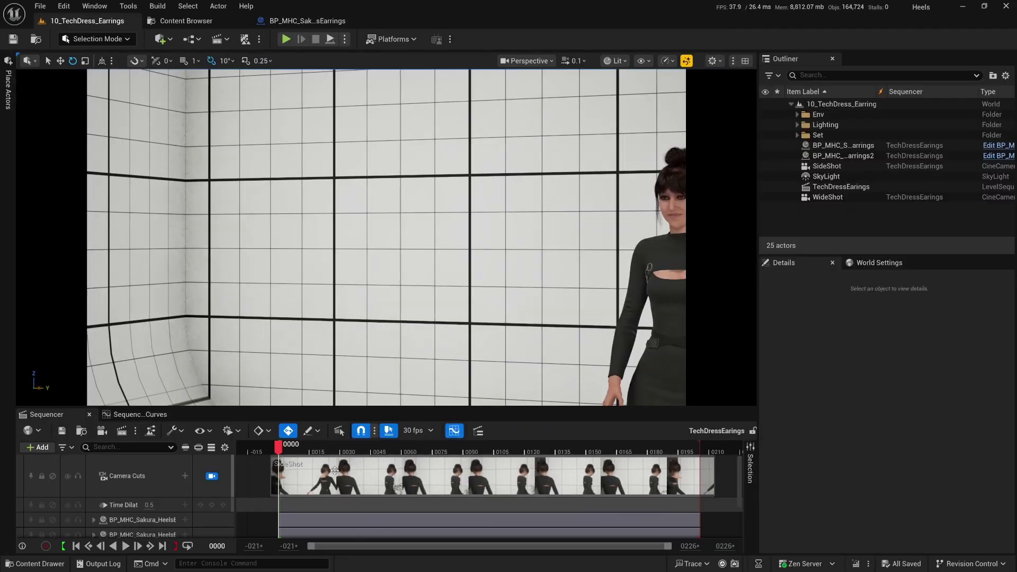
# Scrub the TechDressEarings sequence between about frames 79 and 92, and play it to examine the earrings' motion
pyautogui.click(458, 458)
pyautogui.moveTo(459, 458)
pyautogui.mouseDown()
pyautogui.moveTo(351, 462)
pyautogui.moveTo(487, 463)
pyautogui.moveTo(412, 462)
pyautogui.moveTo(481, 462)
pyautogui.moveTo(467, 462)
pyautogui.mouseUp()
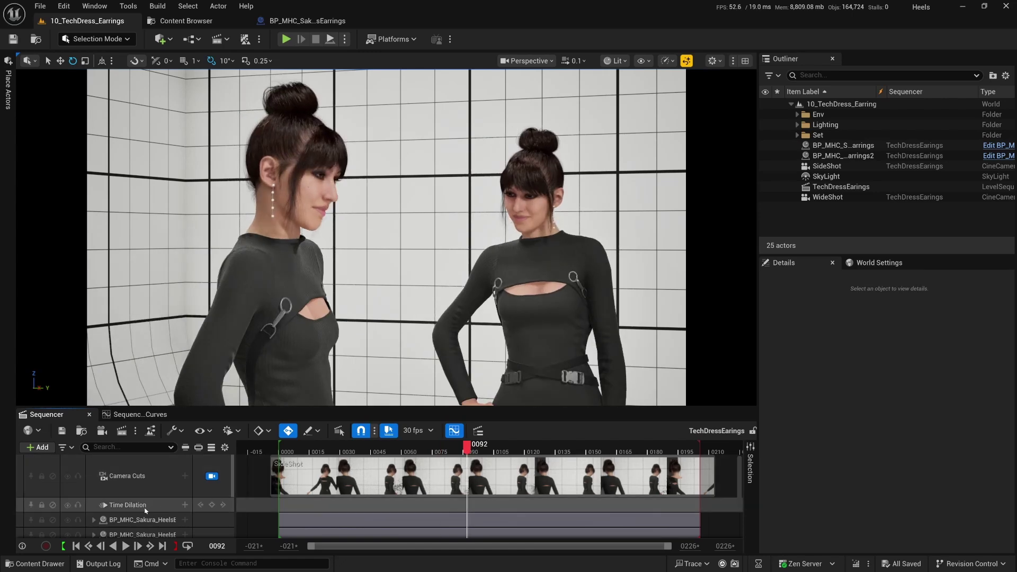
pyautogui.moveTo(467, 448); pyautogui.dragTo(451, 449)
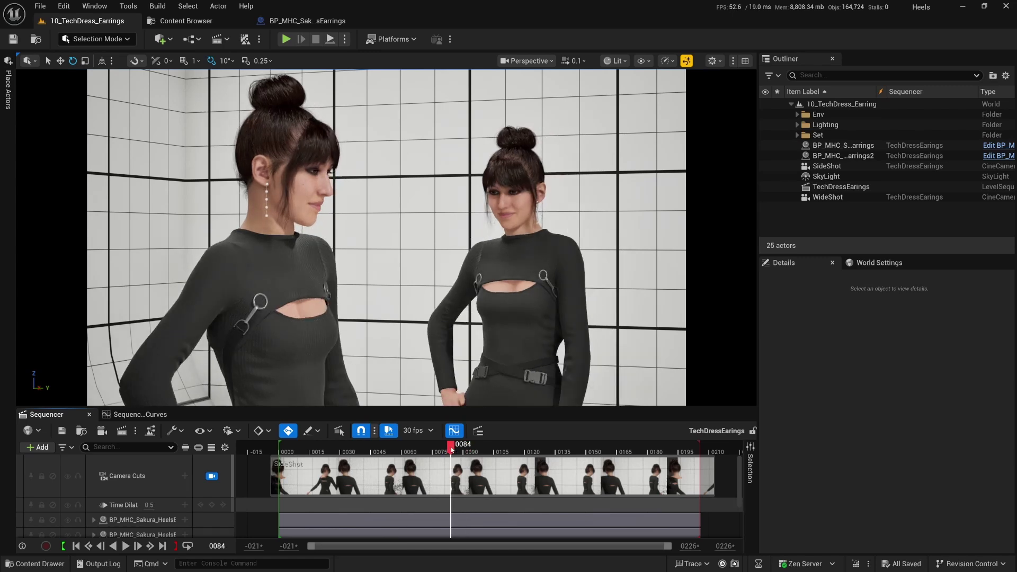
pyautogui.moveTo(451, 449); pyautogui.dragTo(441, 449)
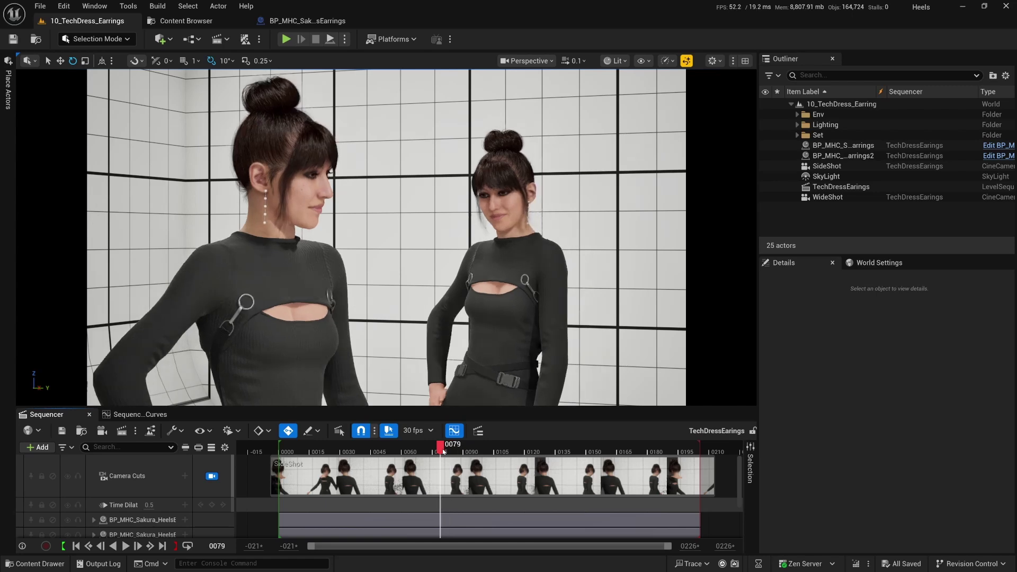
pyautogui.press('Up')
pyautogui.press('space')
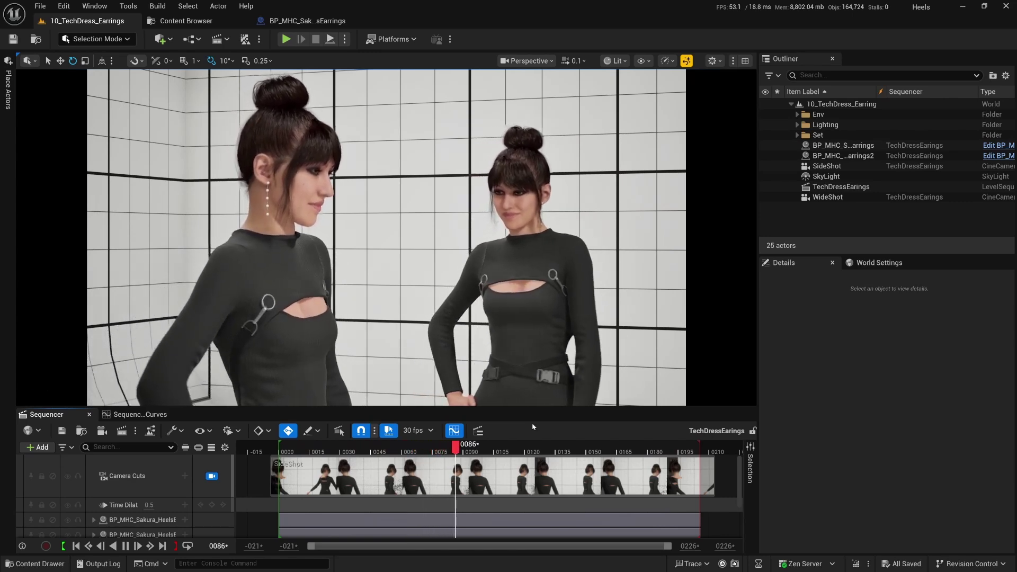
pyautogui.press('space')
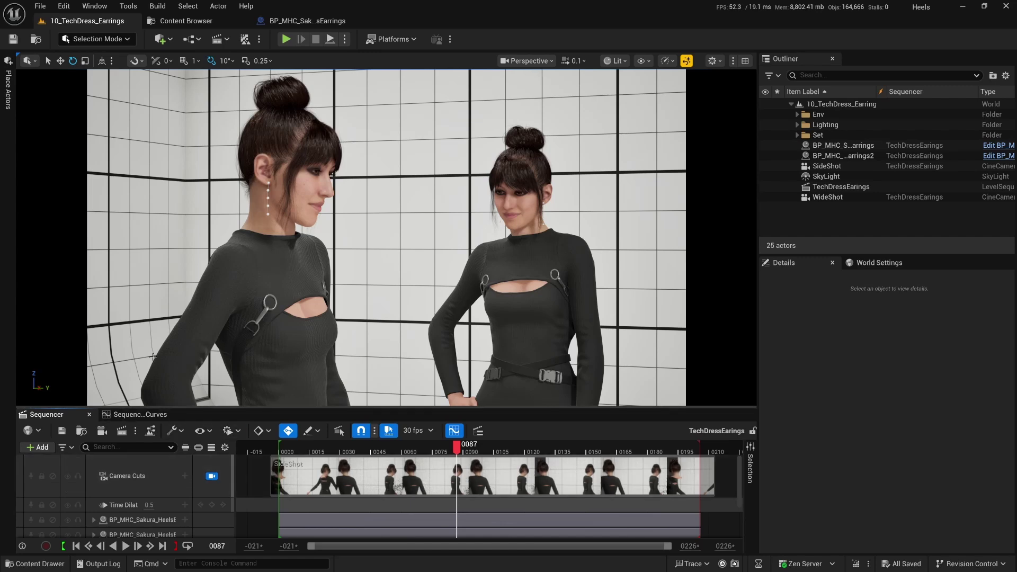
# Try to switch the viewport to the WideShot camera and to the SideShot camera
pyautogui.click(530, 60)
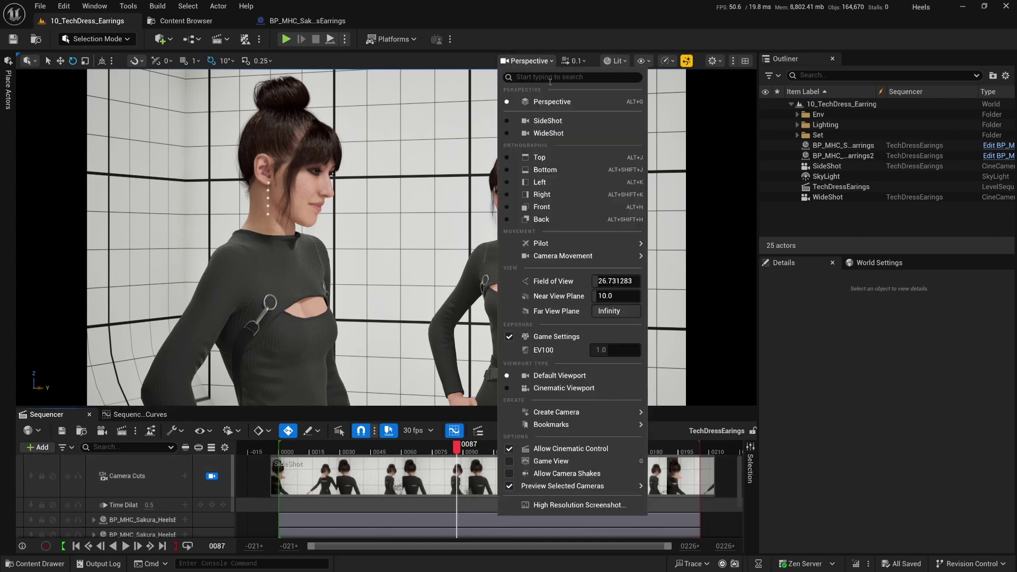
pyautogui.click(576, 134)
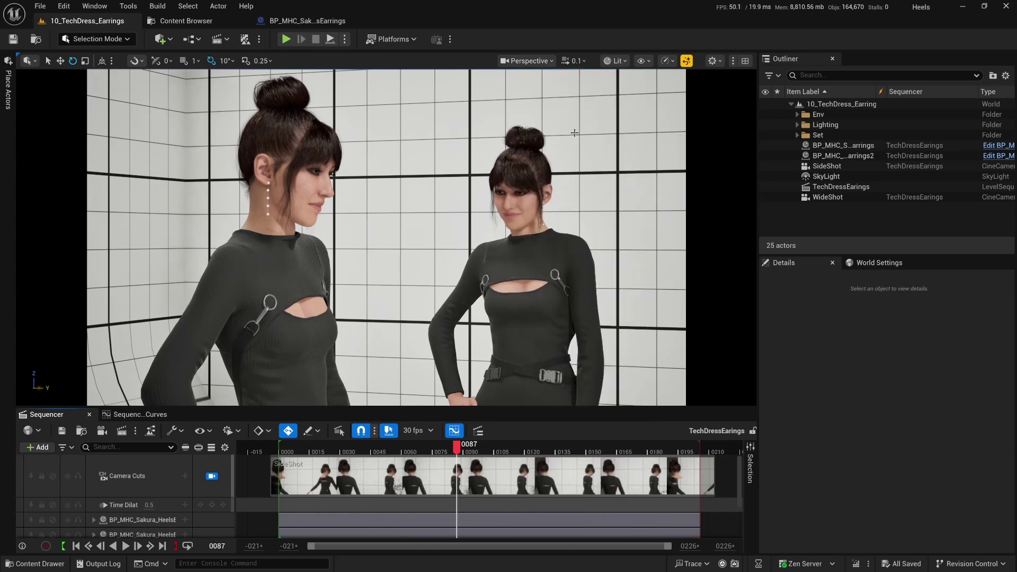
pyautogui.click(541, 62)
pyautogui.click(546, 119)
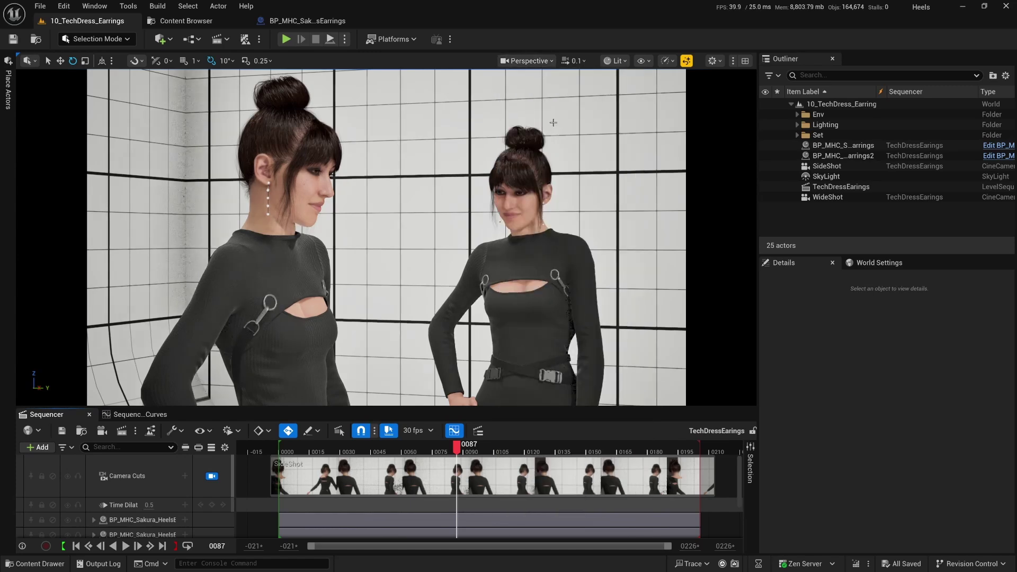
# Unlock the viewport from the Camera Cuts track and view frame 32 of the sequence through the WideShot camera
pyautogui.click(211, 477)
pyautogui.click(495, 61)
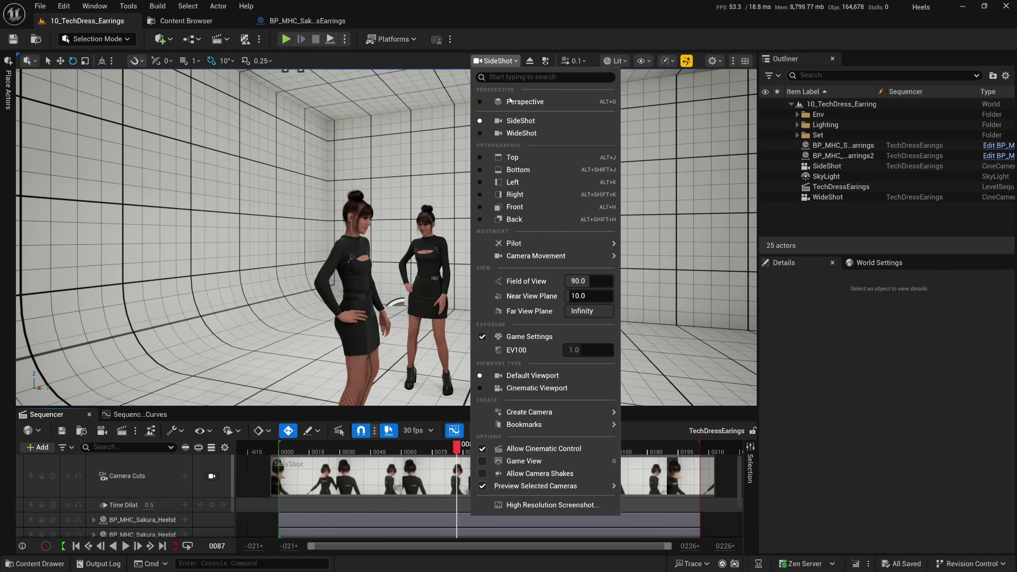
pyautogui.click(523, 135)
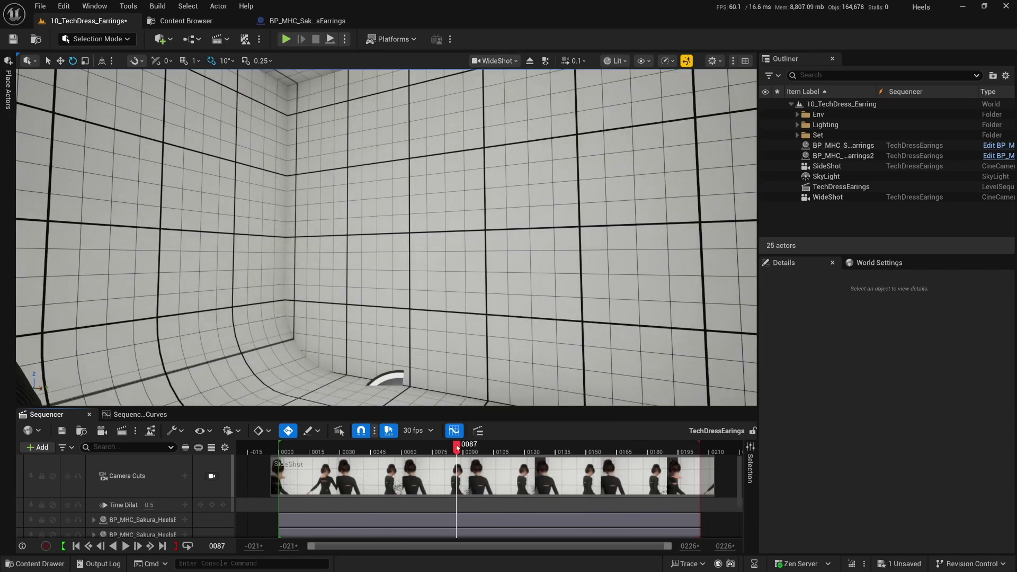
pyautogui.moveTo(398, 454); pyautogui.dragTo(344, 459)
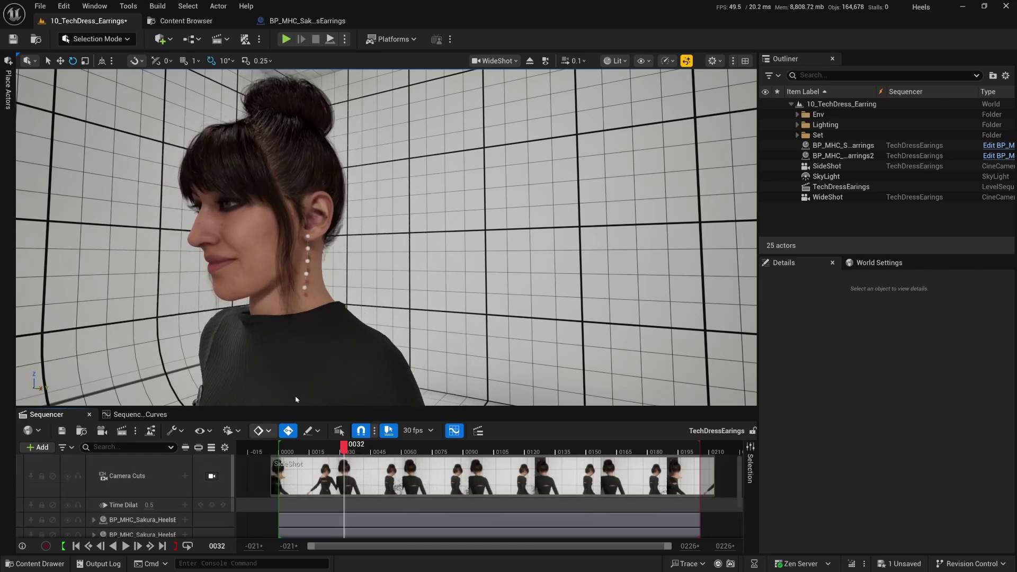
# Switch the editor to Animation mode and move the rig control beside the face board to test the earring's swing
pyautogui.click(113, 42)
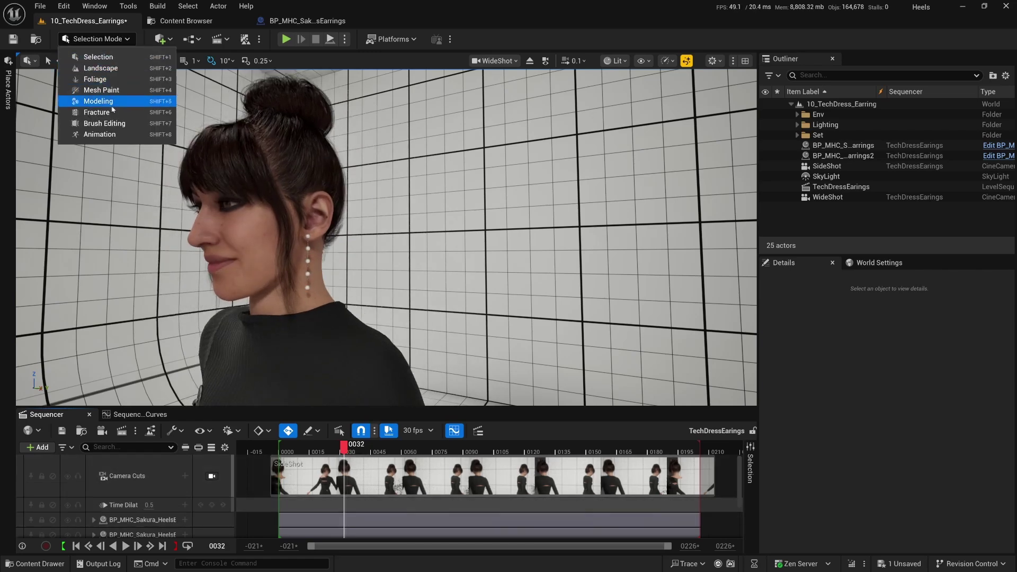
pyautogui.click(114, 135)
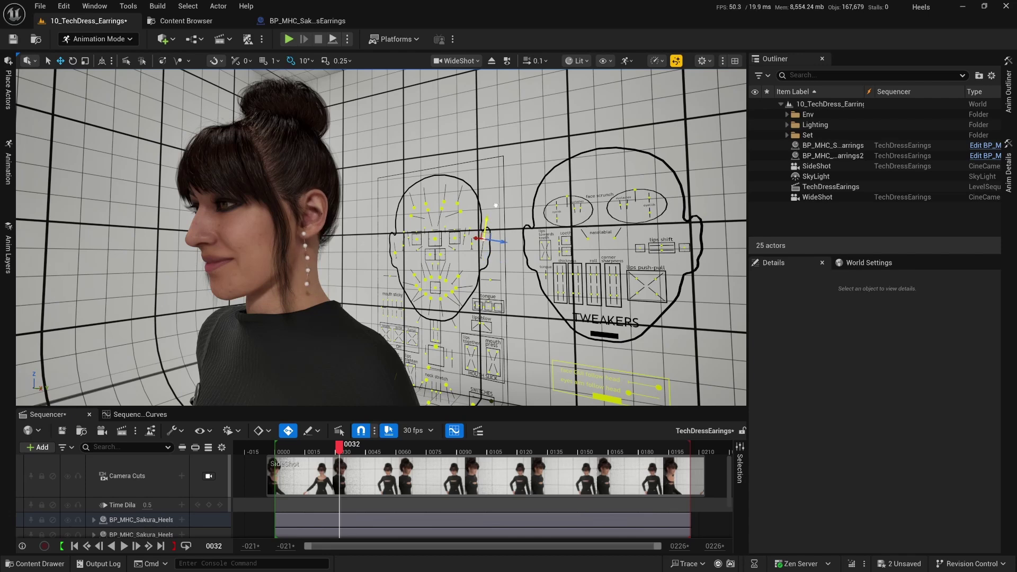
pyautogui.moveTo(491, 267); pyautogui.dragTo(483, 205)
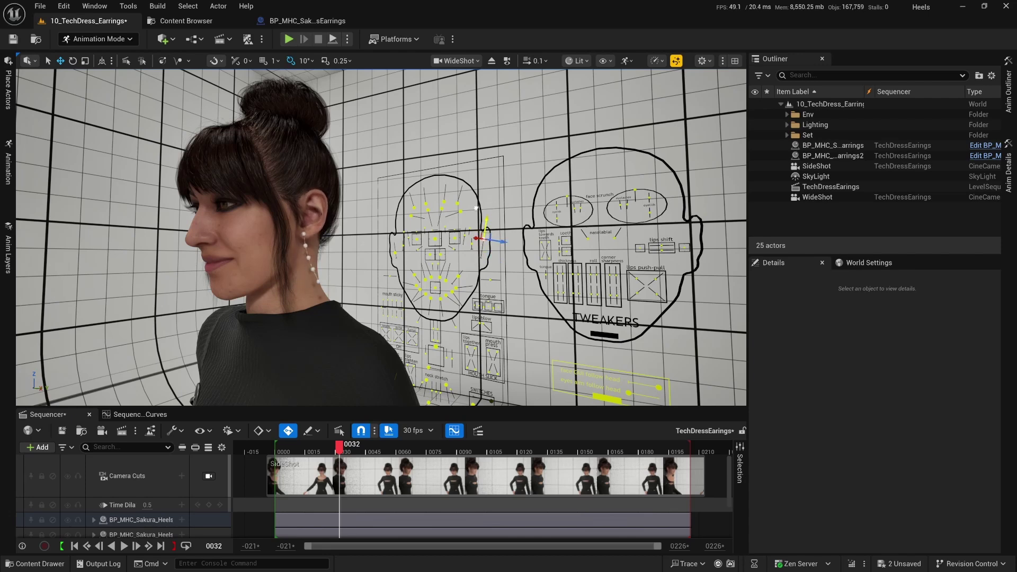